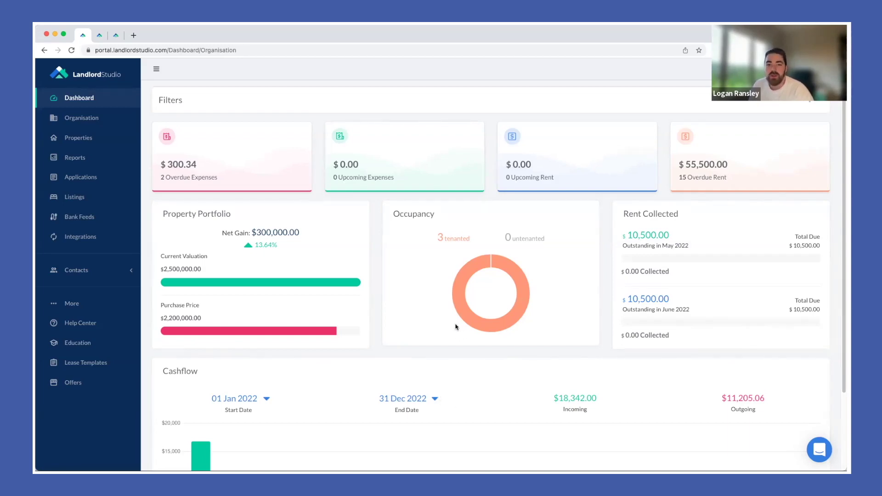
Preview the Dashboard filter options, then open the Properties list showing tenants, due dates and overdue amounts.
scroll(488, 305, down, 3)
scroll(486, 305, up, 2)
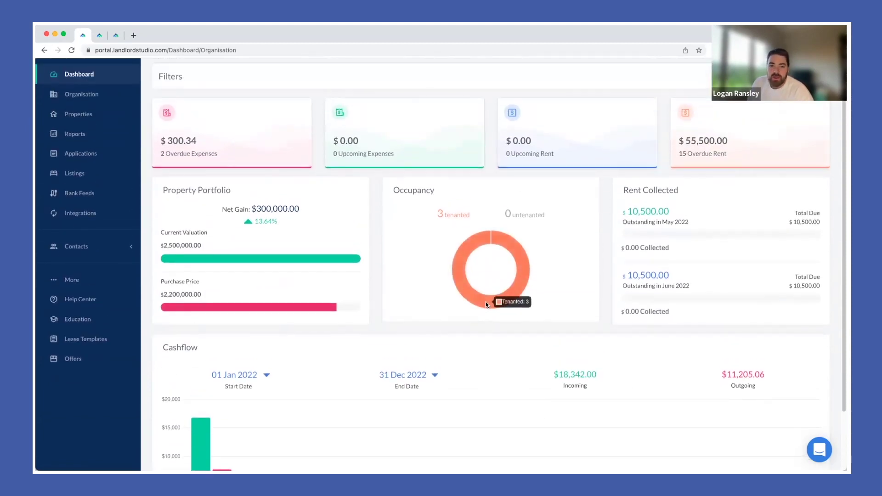
click(510, 76)
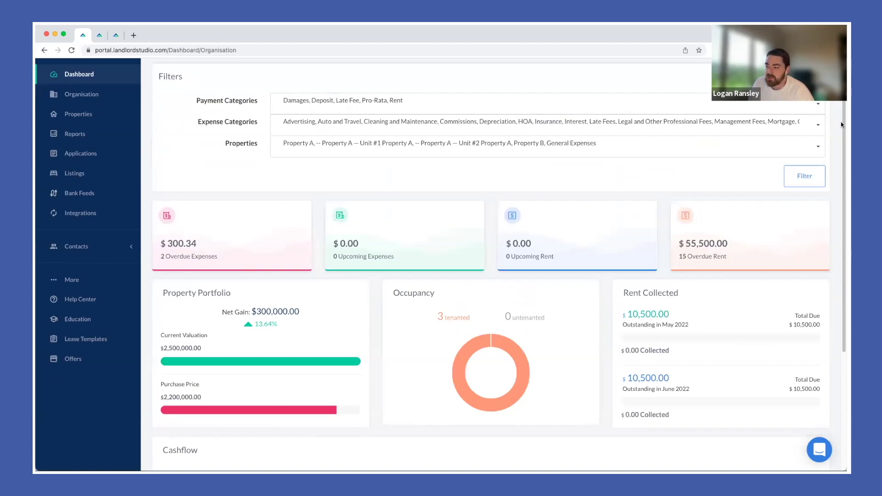
click(687, 82)
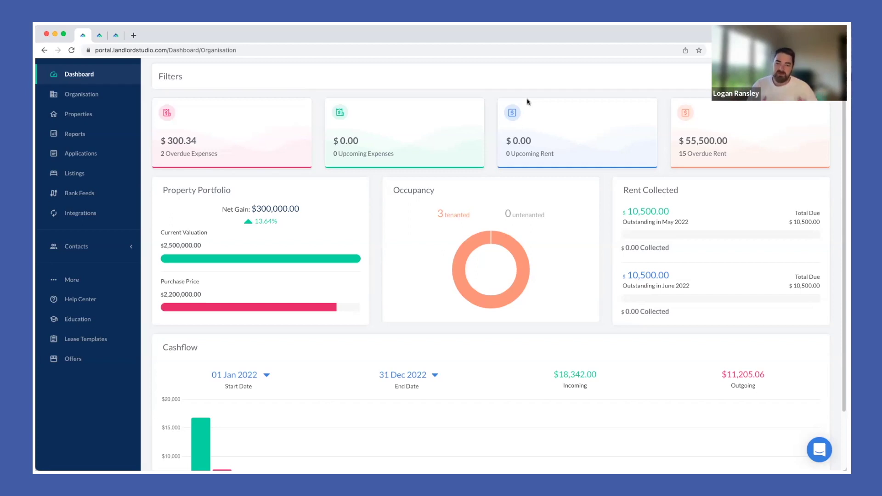
click(82, 115)
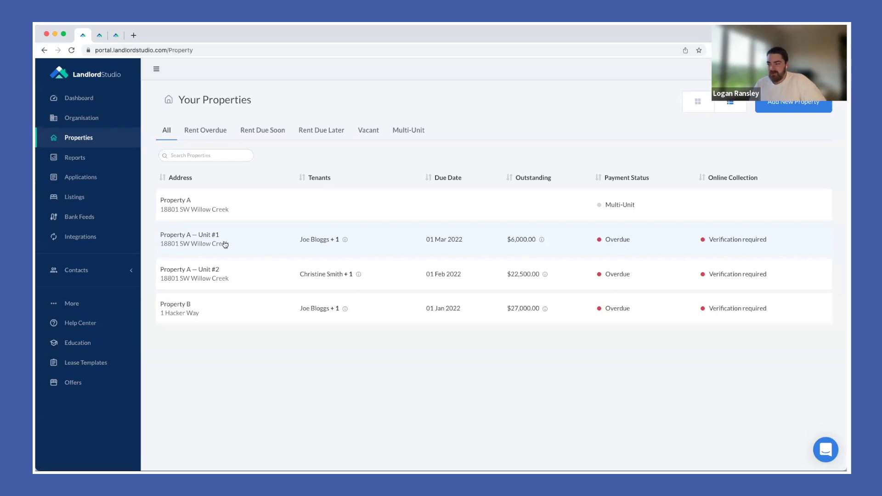
Add a single-family property at 1585 Charleston Rd, Mountain View, declining the emailed insurance quote.
click(791, 103)
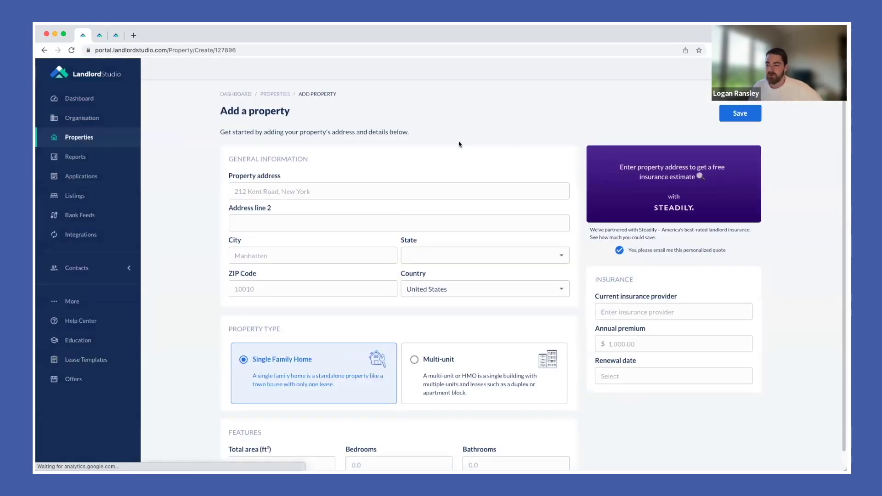
scroll(568, 132, down, 1)
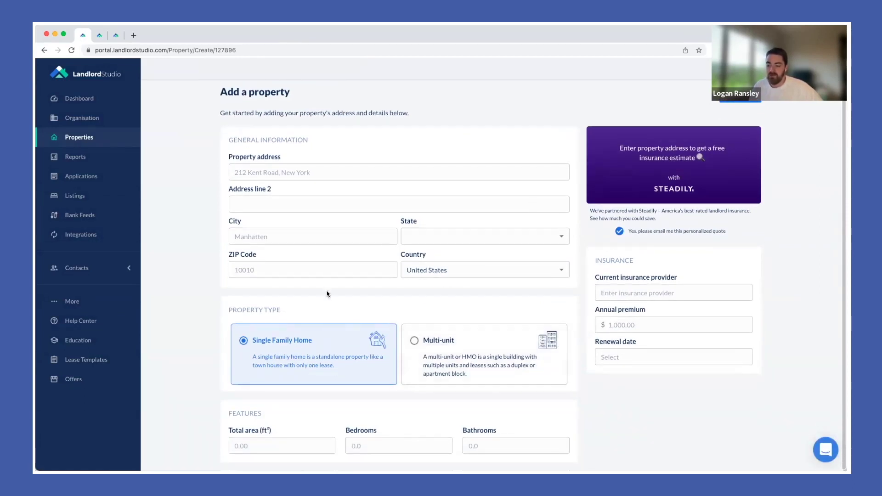
click(275, 171)
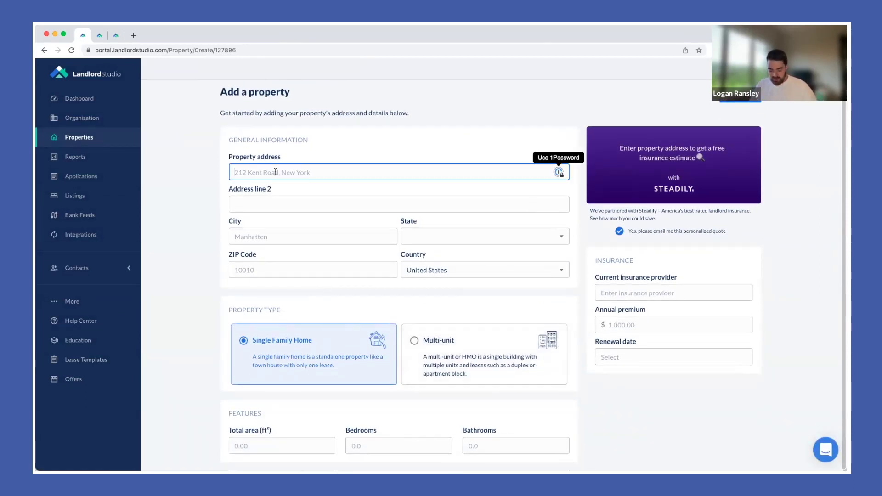
text(1)
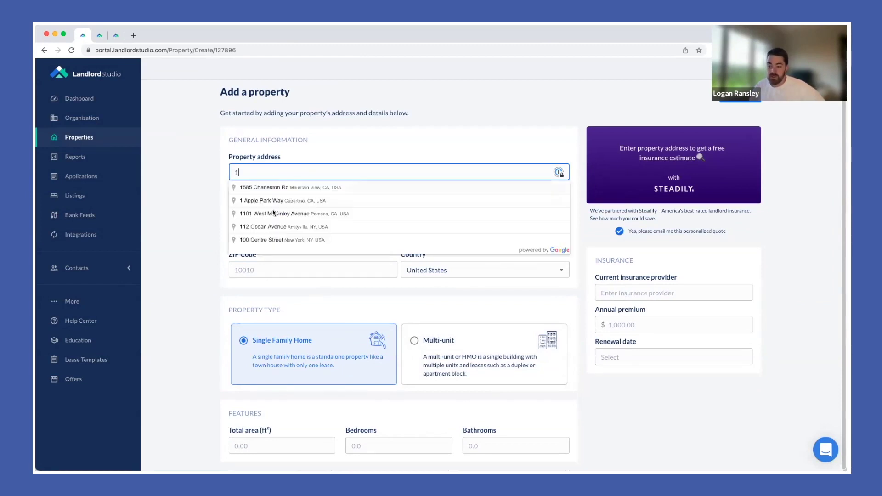
click(331, 189)
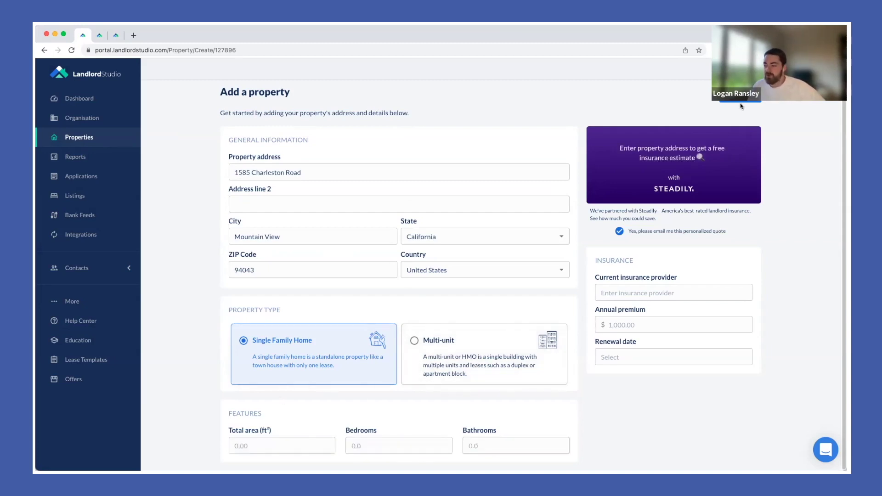
click(619, 232)
key(Return)
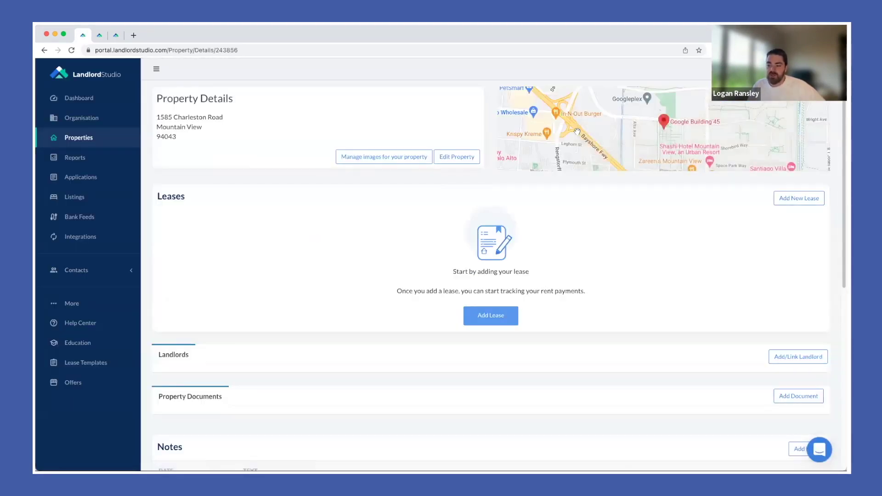
Open Property A — Unit #1 from the Properties list and bring up its Edit Lease form.
click(100, 139)
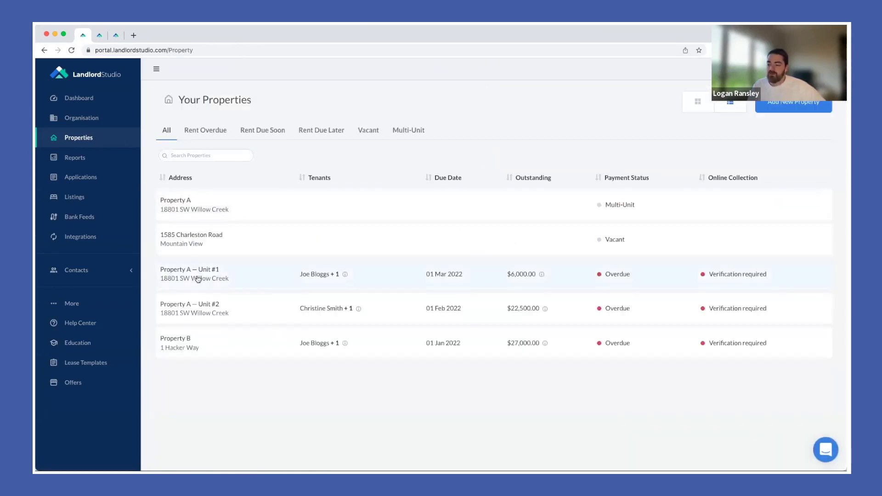
click(198, 278)
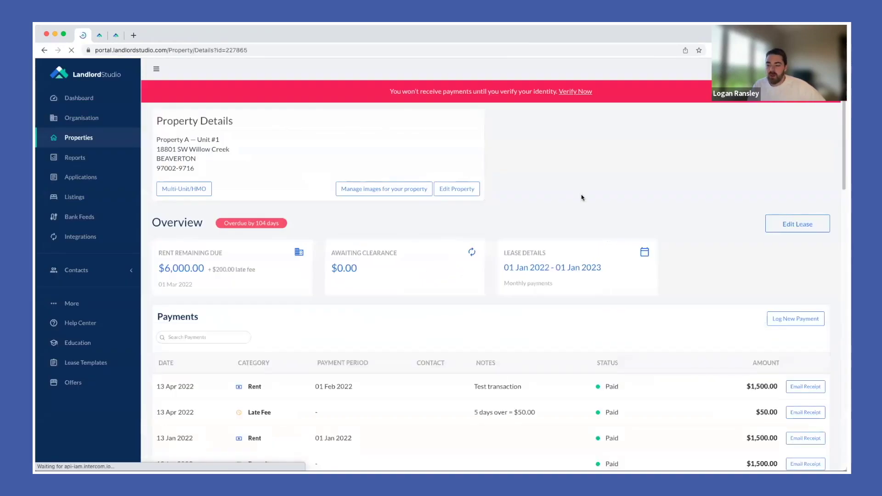
scroll(578, 204, down, 1)
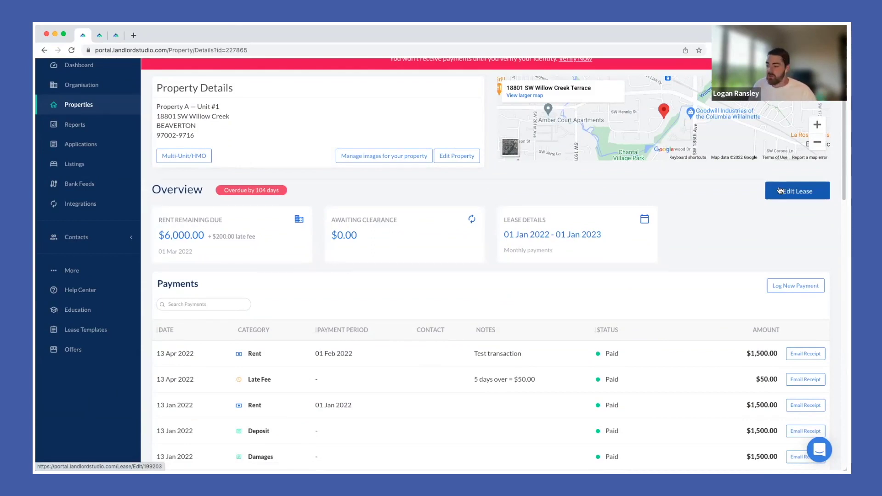
click(779, 190)
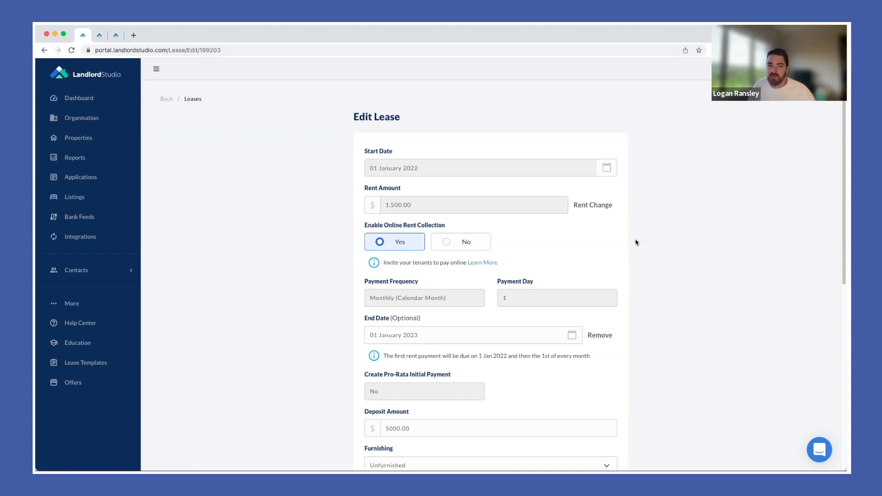
Review the Edit Lease form ($1,500.00 monthly rent, January 2022–January 2023) without changing anything.
scroll(632, 240, down, 4)
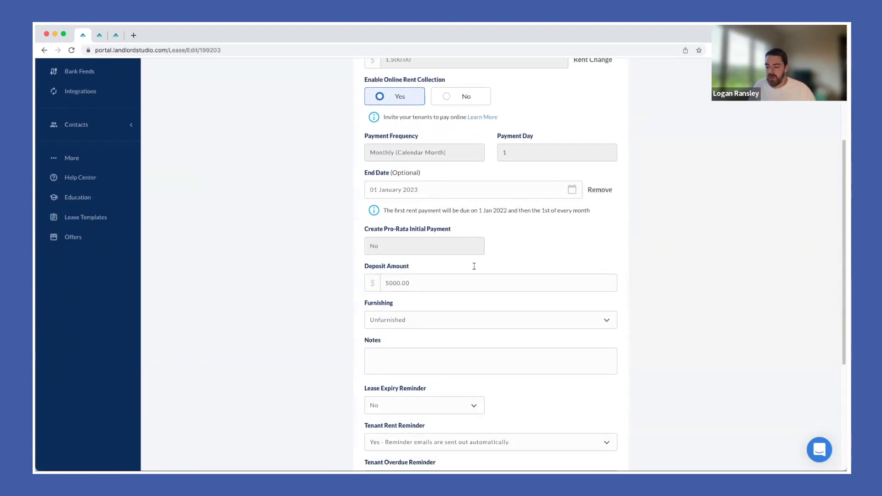
scroll(459, 262, down, 5)
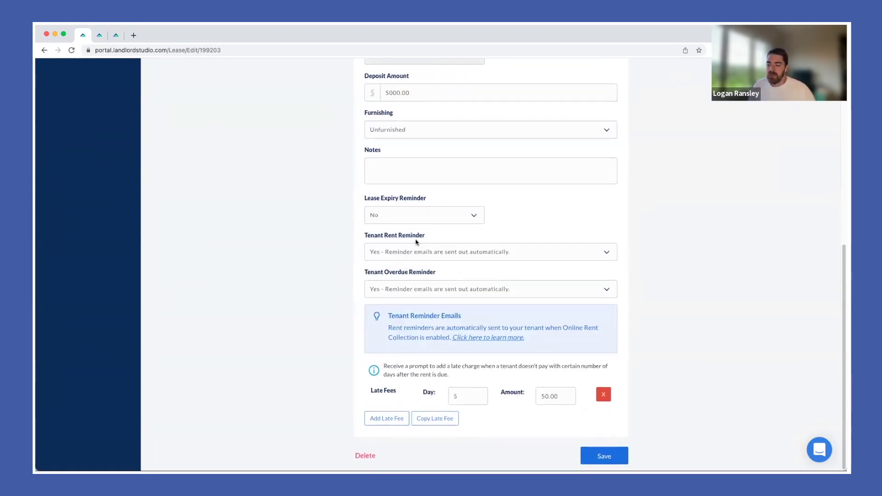
scroll(415, 242, up, 7)
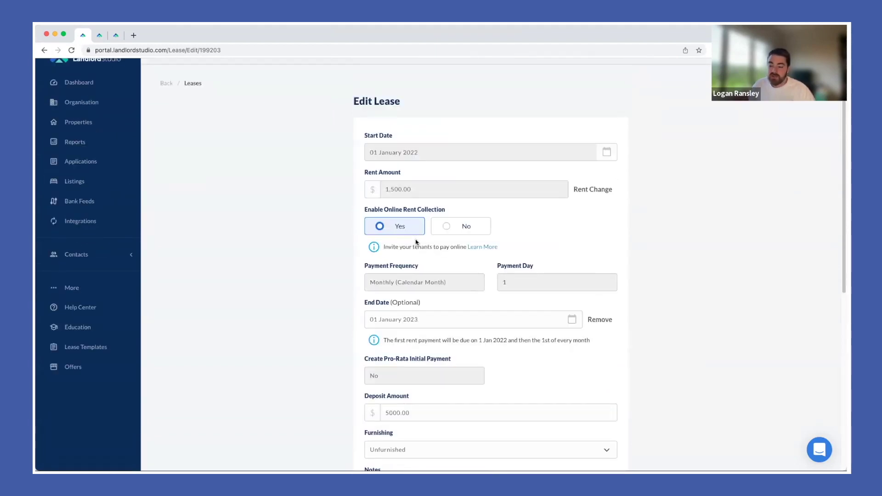
scroll(416, 242, down, 7)
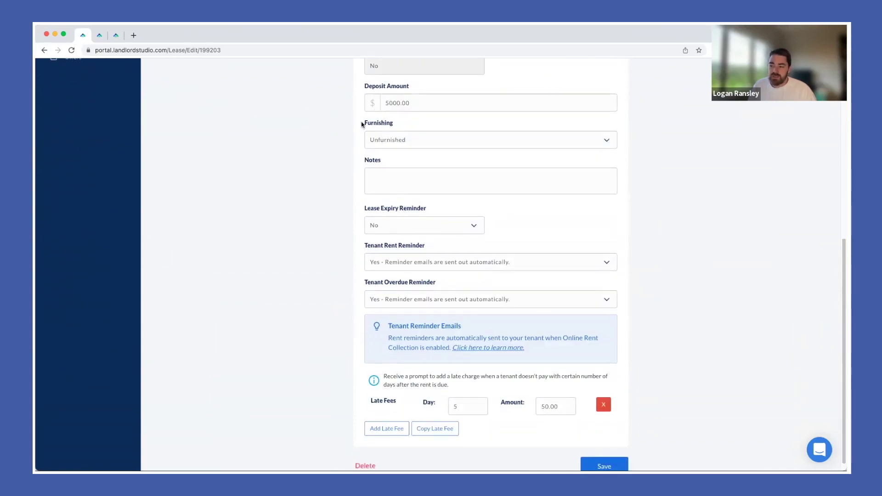
scroll(412, 202, up, 2)
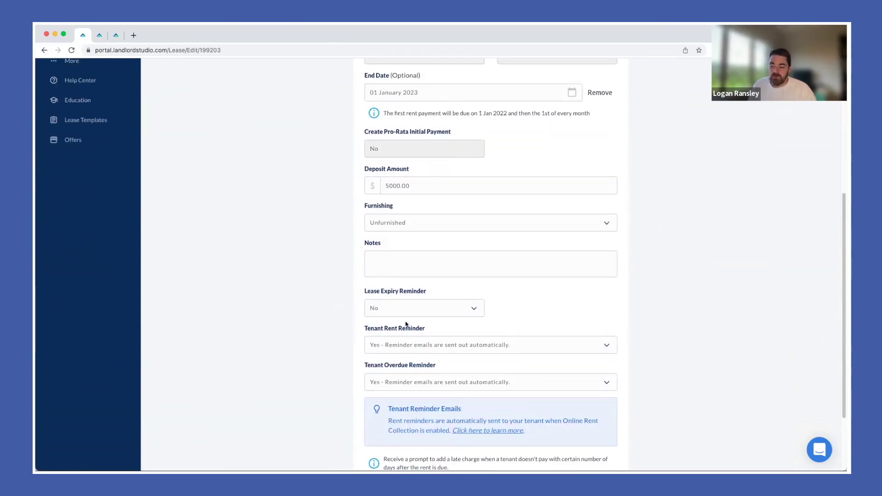
scroll(404, 321, down, 1)
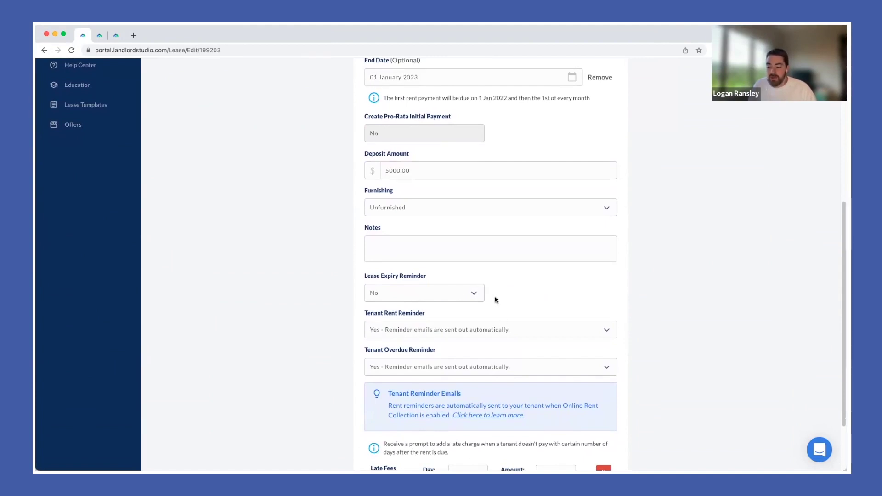
scroll(501, 298, down, 3)
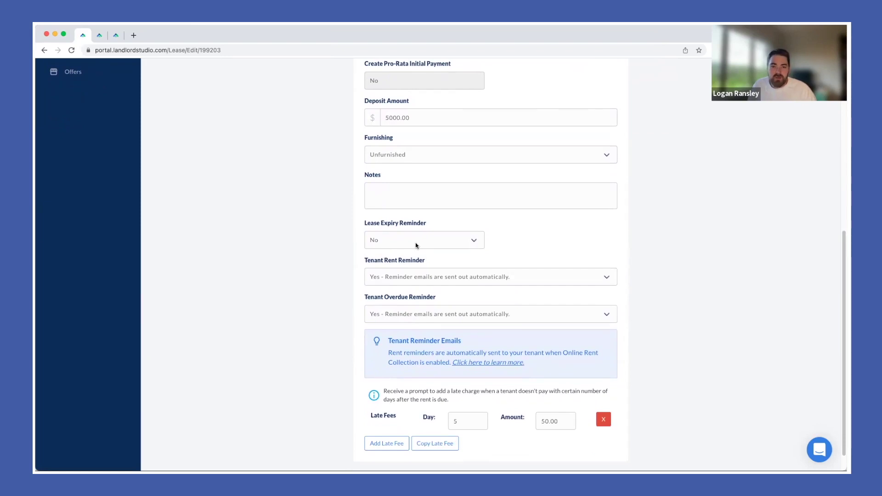
scroll(473, 211, down, 1)
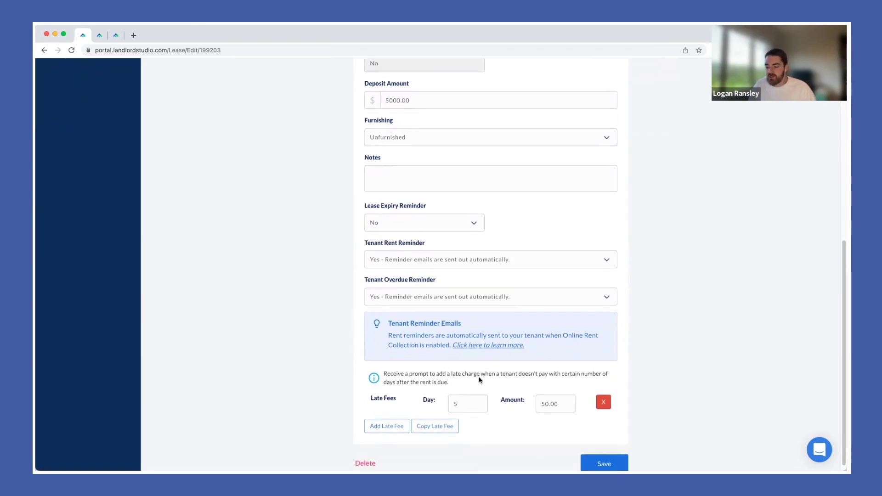
scroll(460, 299, up, 8)
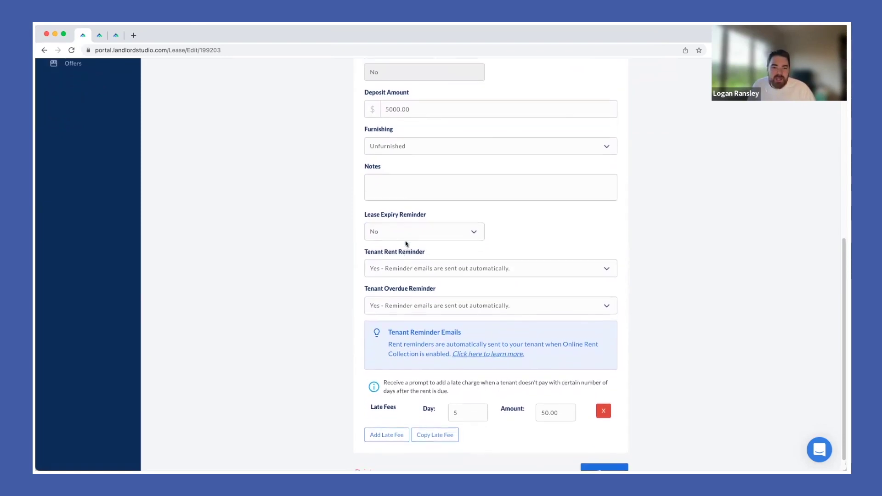
scroll(477, 177, up, 2)
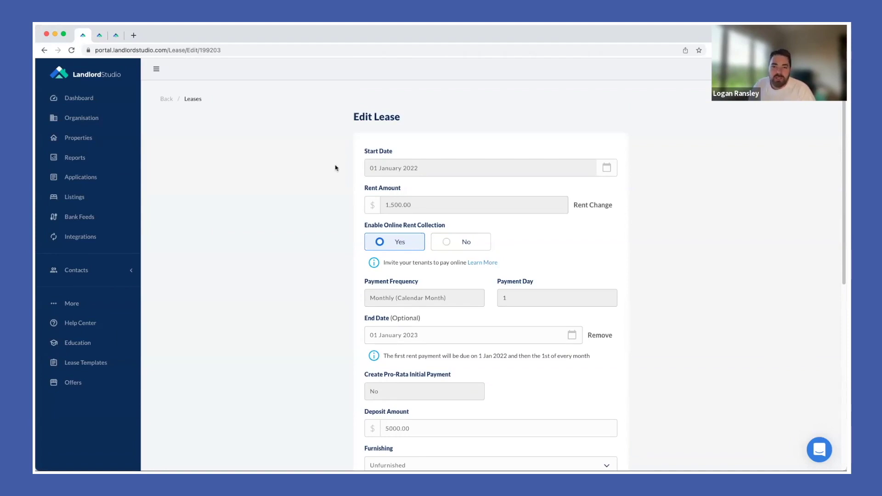
Return to Unit #1's details and view its Payments table with $6,000.00 remaining due.
click(170, 101)
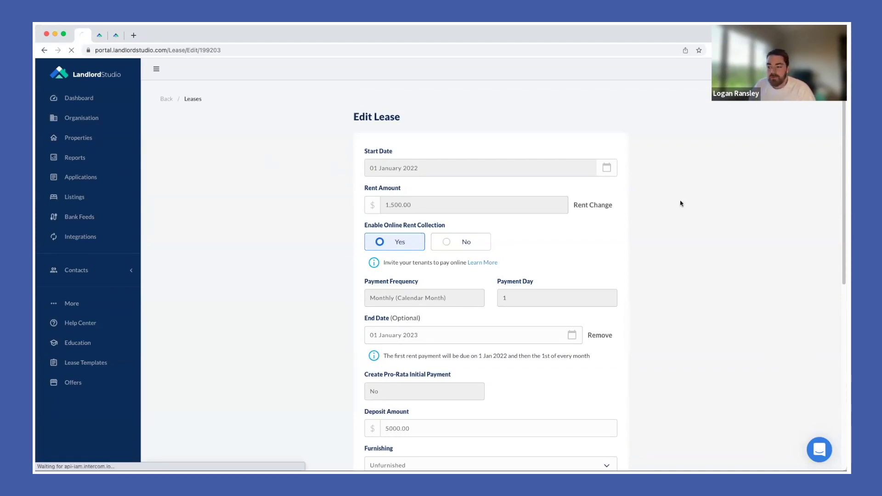
scroll(687, 211, down, 8)
scroll(246, 173, up, 3)
scroll(483, 198, down, 1)
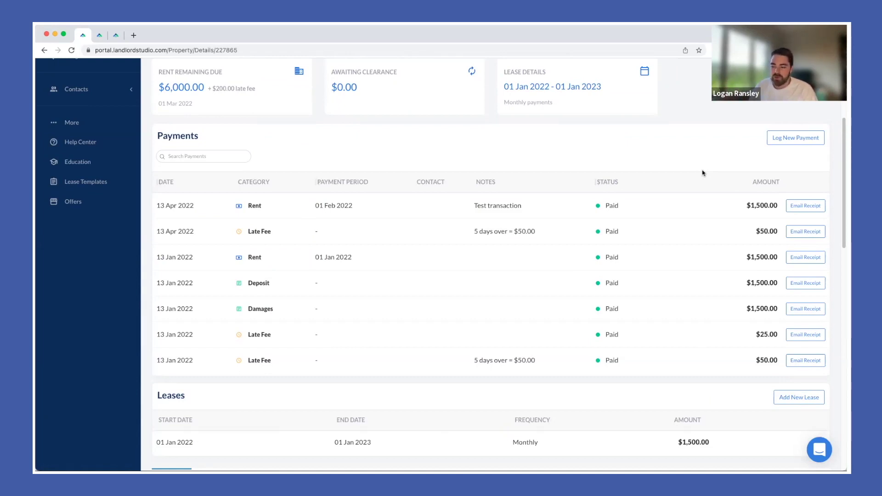
View the unit's landlords and notes, then start a new expense from the Expenses section.
scroll(516, 173, down, 5)
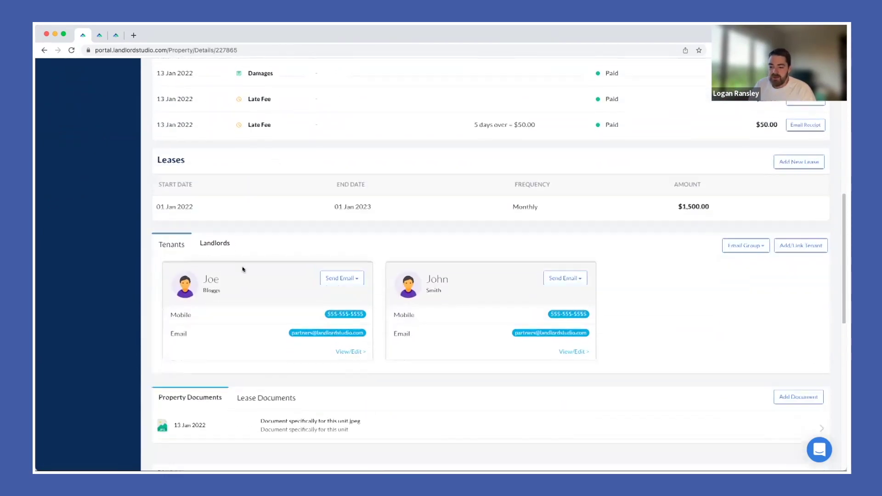
click(210, 244)
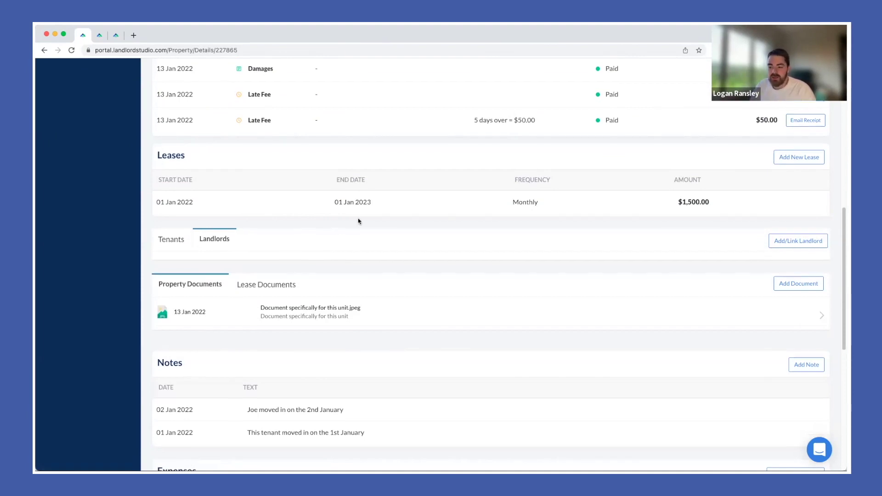
scroll(370, 220, down, 3)
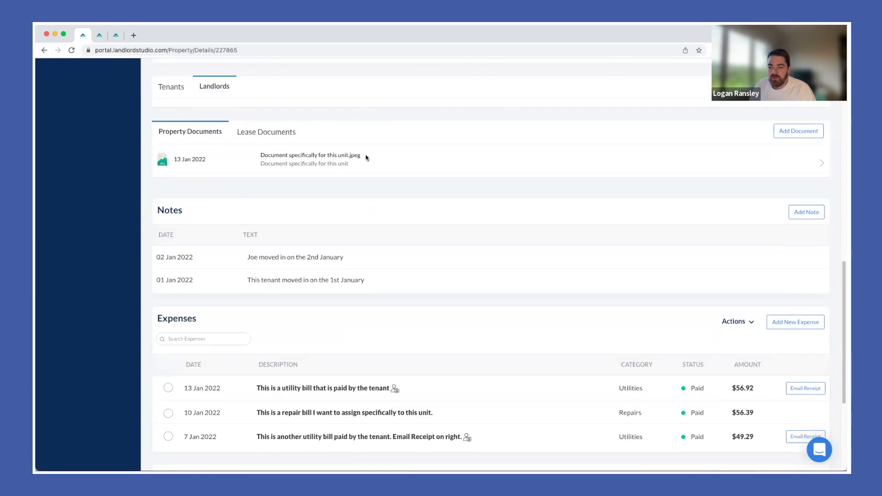
scroll(308, 234, down, 2)
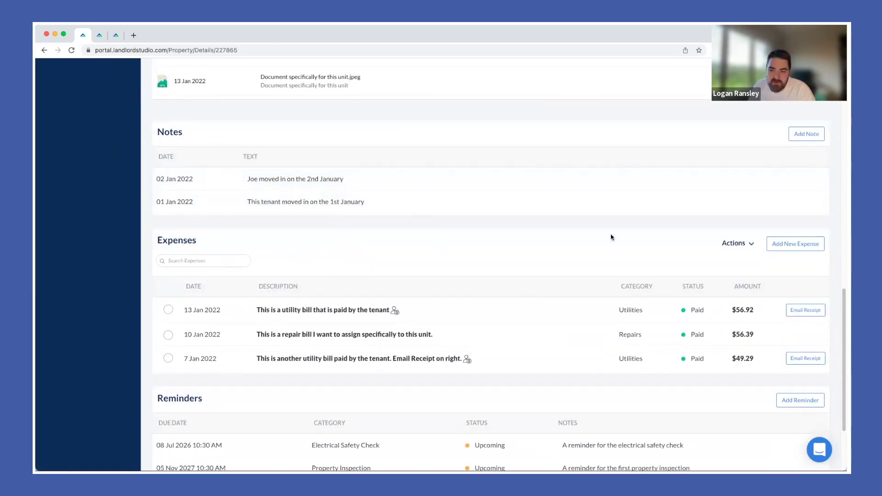
click(792, 243)
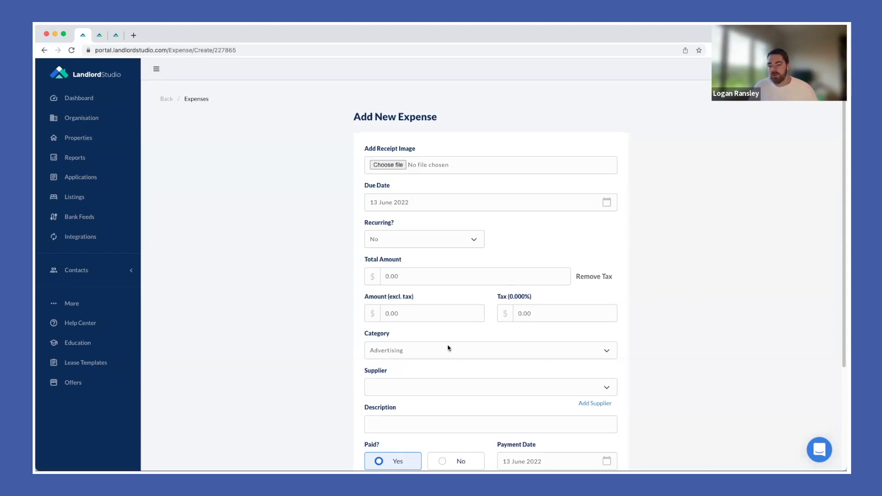
Browse the expense category options, leaving Advertising selected.
click(561, 351)
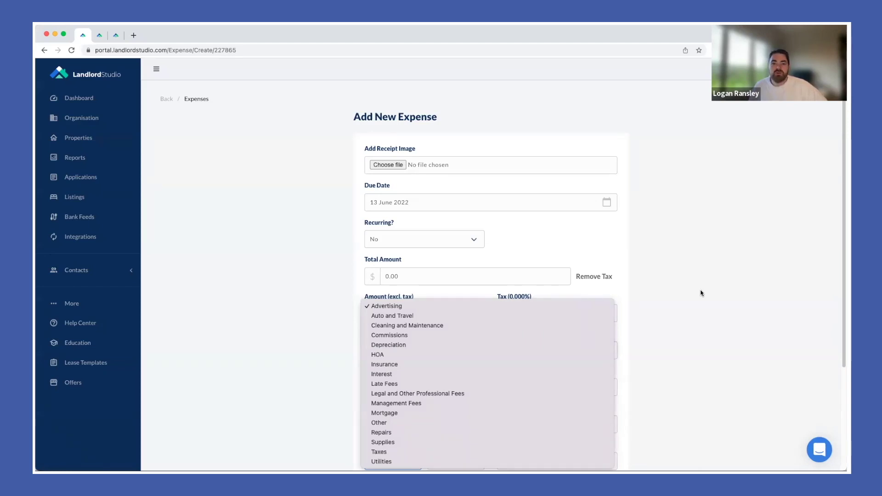
click(701, 293)
scroll(505, 308, down, 2)
click(405, 279)
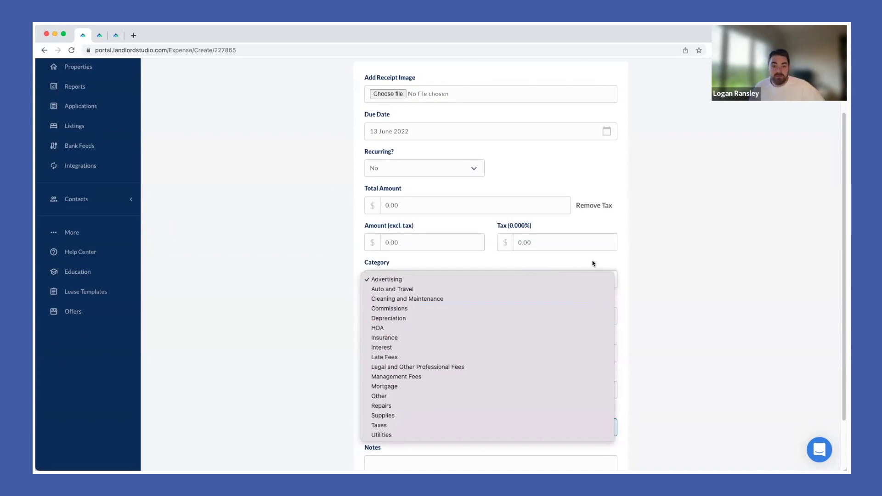
click(693, 215)
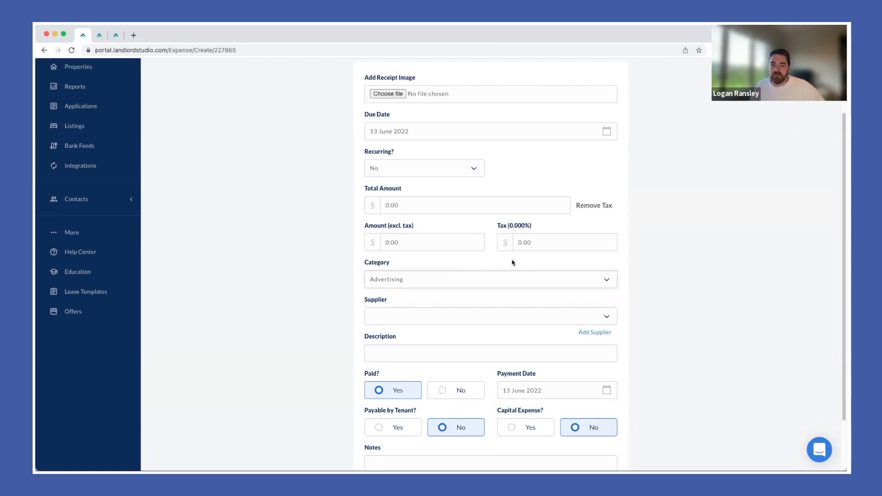
Check the saved suppliers list without picking one, then return to Property Details unsaved.
scroll(530, 252, down, 1)
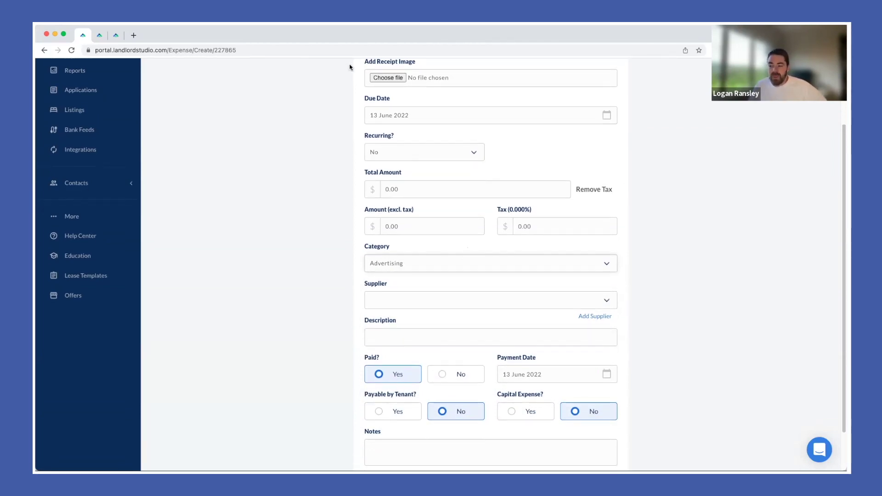
scroll(514, 155, up, 3)
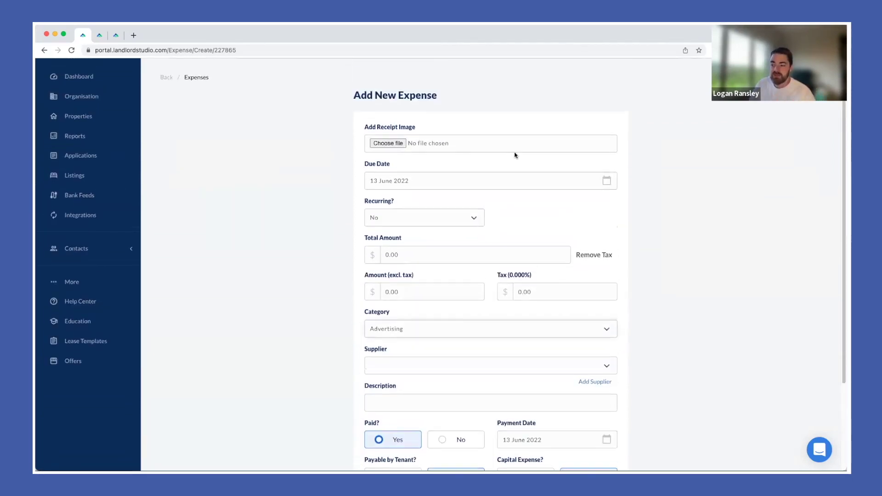
scroll(515, 155, down, 3)
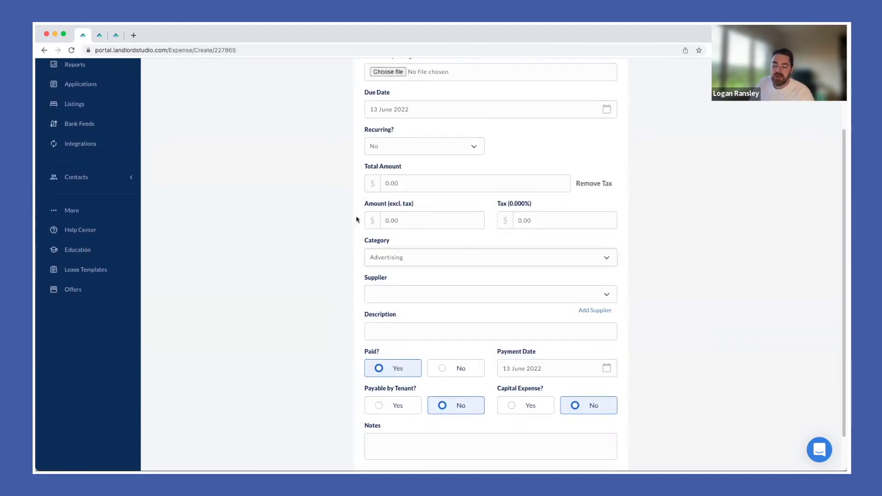
scroll(411, 292, down, 1)
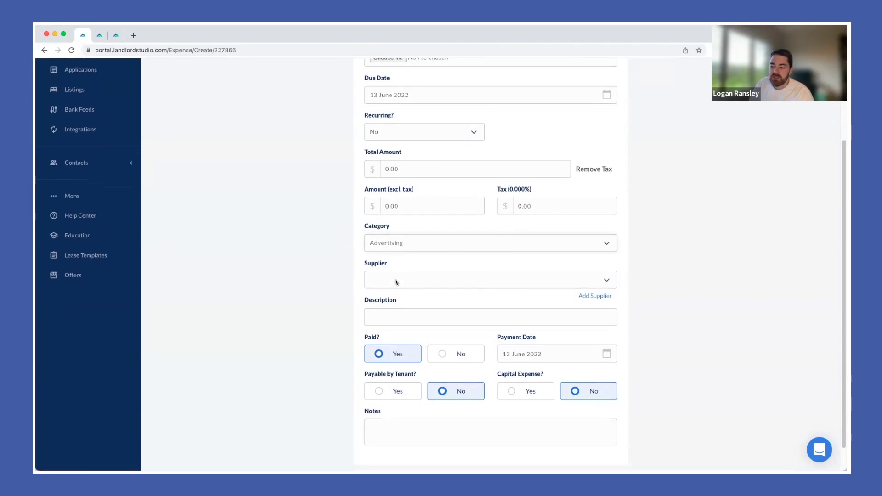
click(504, 280)
click(728, 250)
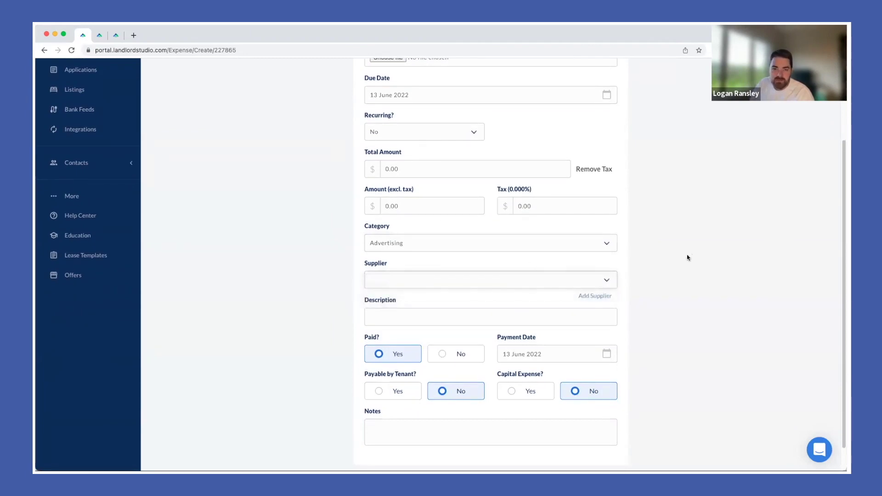
scroll(682, 254, down, 2)
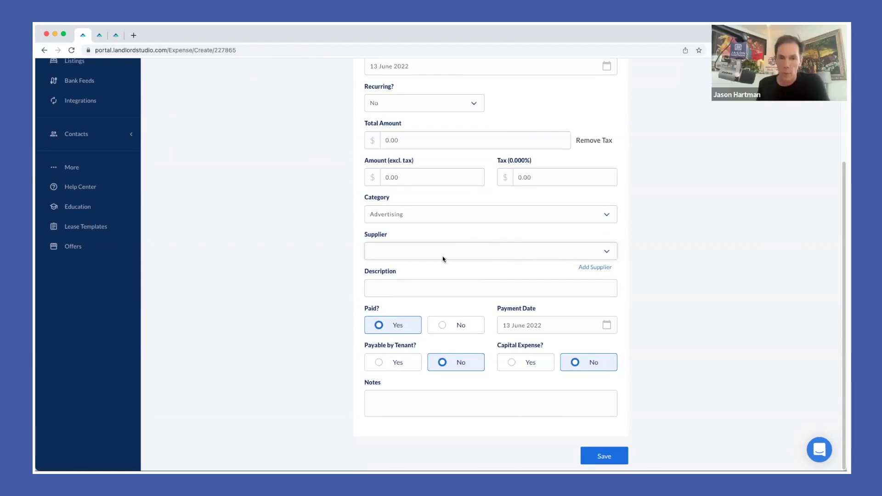
scroll(444, 256, up, 3)
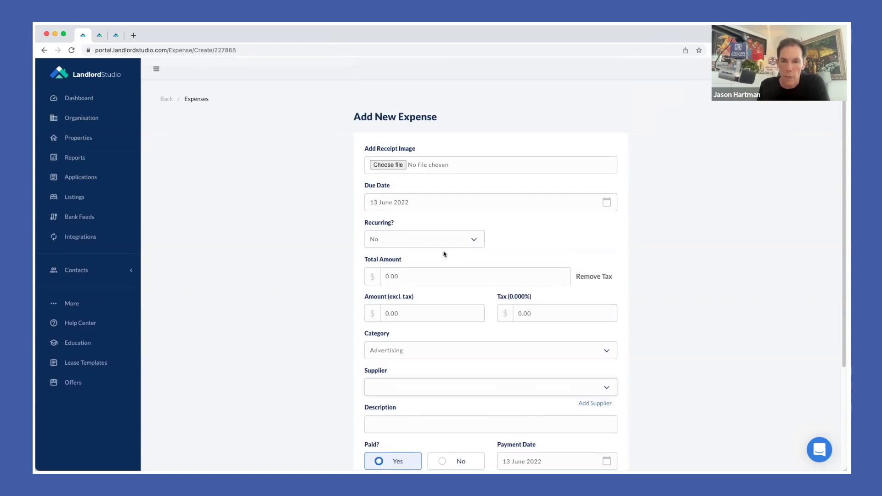
click(166, 98)
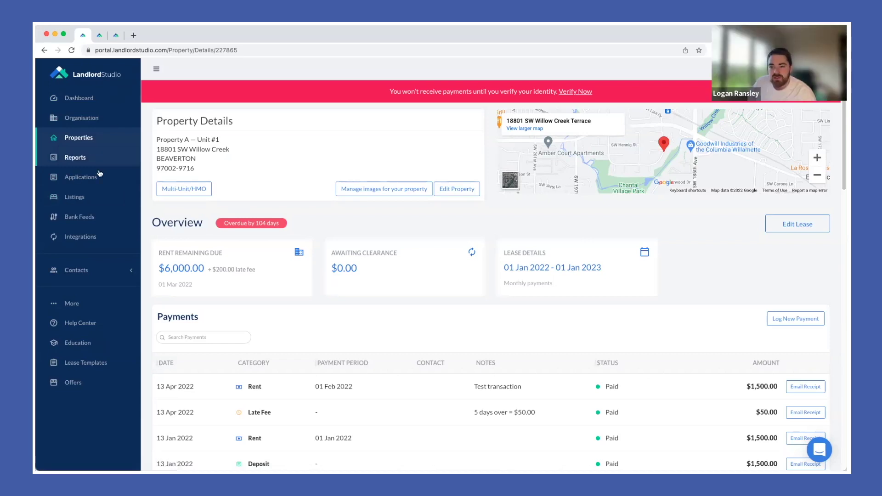
Load the Listings page with its three draft and two live listing cards.
click(81, 197)
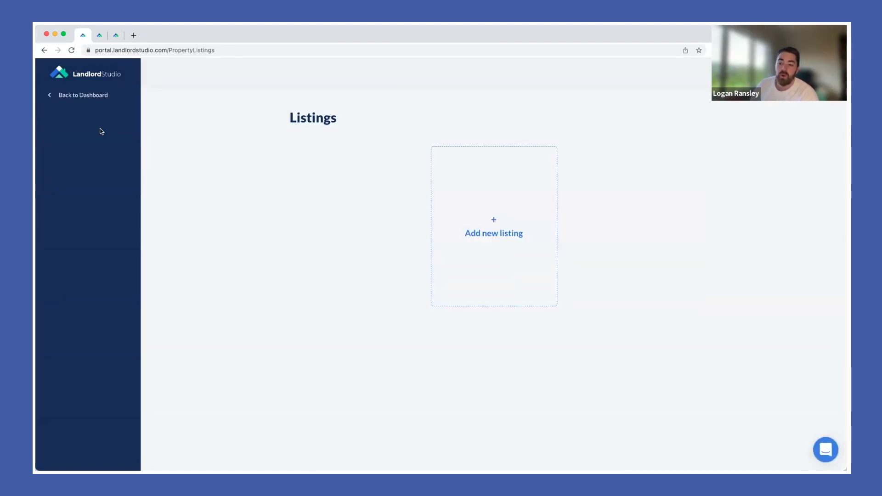
click(99, 35)
click(81, 195)
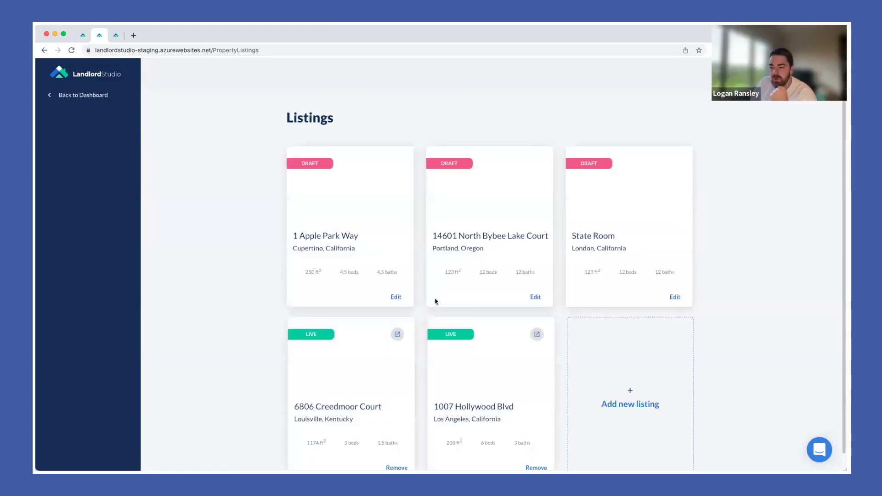
click(397, 333)
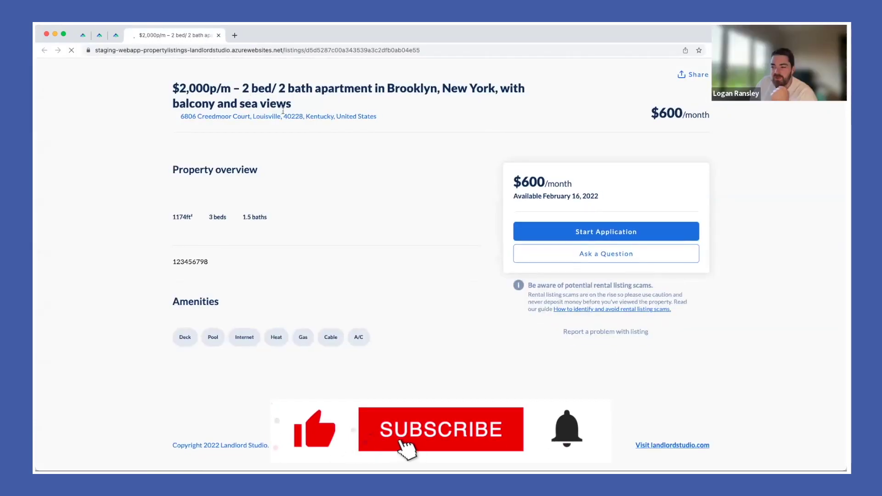
click(100, 36)
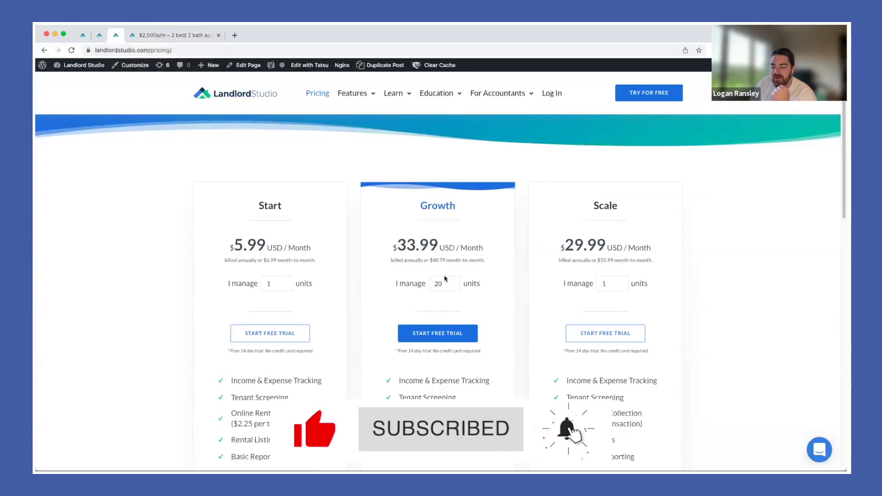
click(116, 35)
click(534, 334)
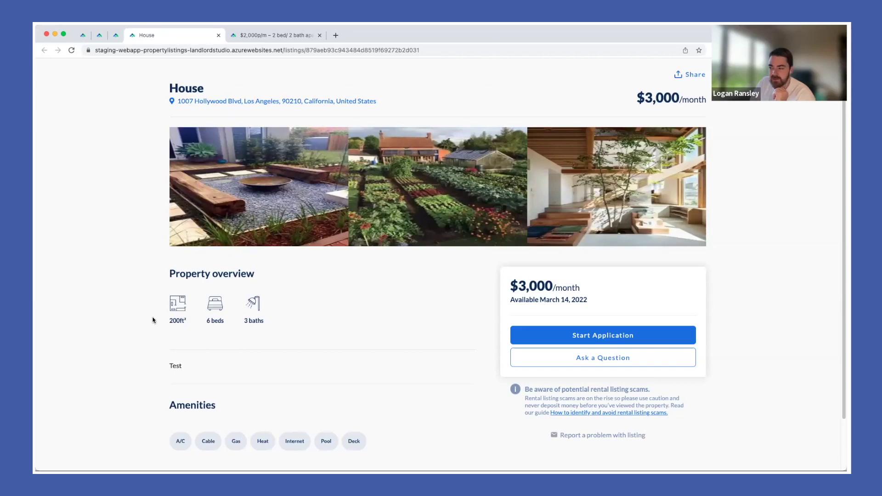
click(597, 339)
scroll(599, 256, down, 5)
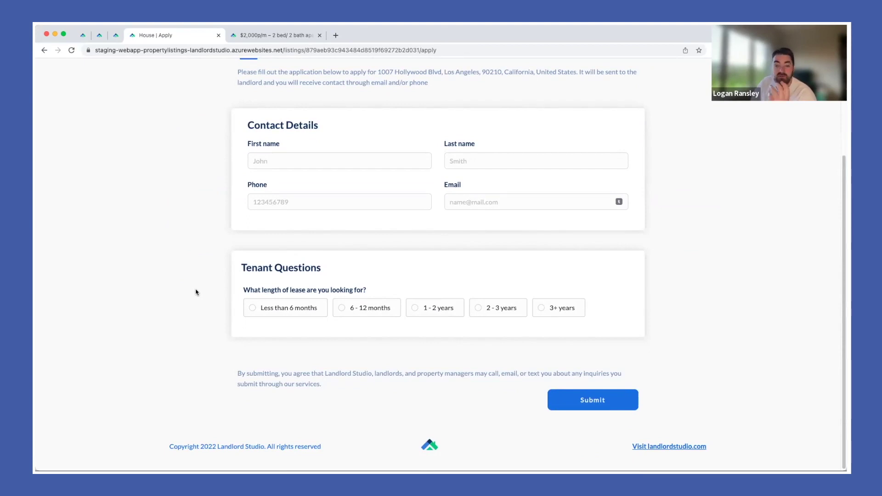
scroll(298, 271, up, 3)
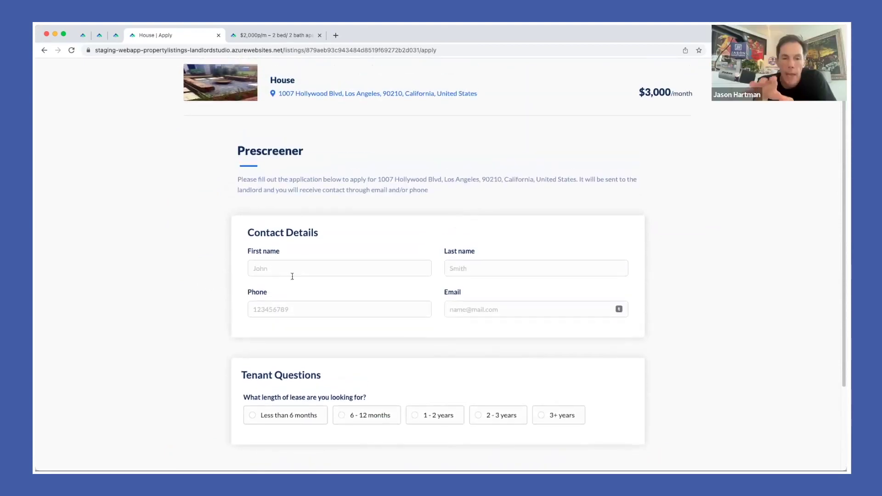
scroll(294, 221, up, 1)
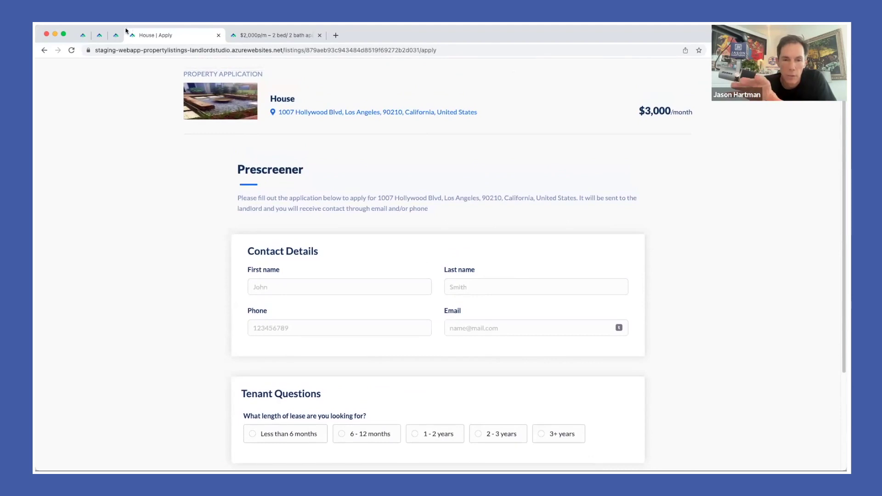
Navigate via the Dashboard and Bank Feeds to Applications and start a new screening application.
click(96, 36)
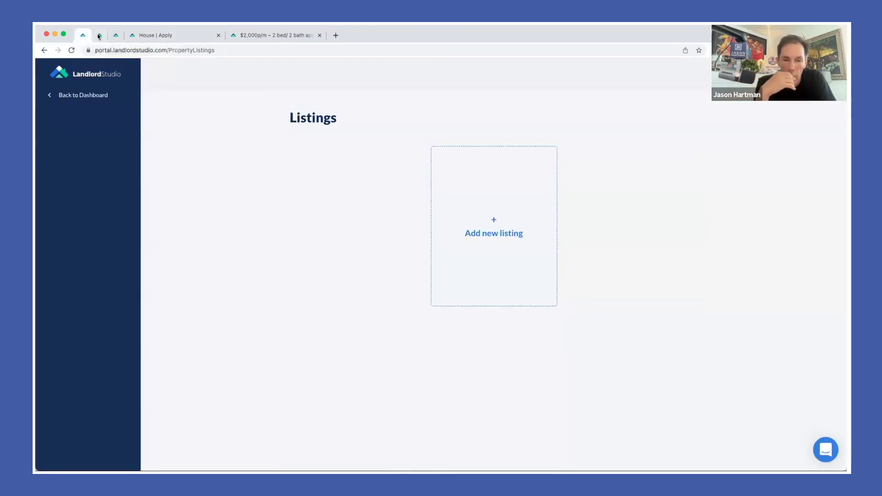
click(110, 35)
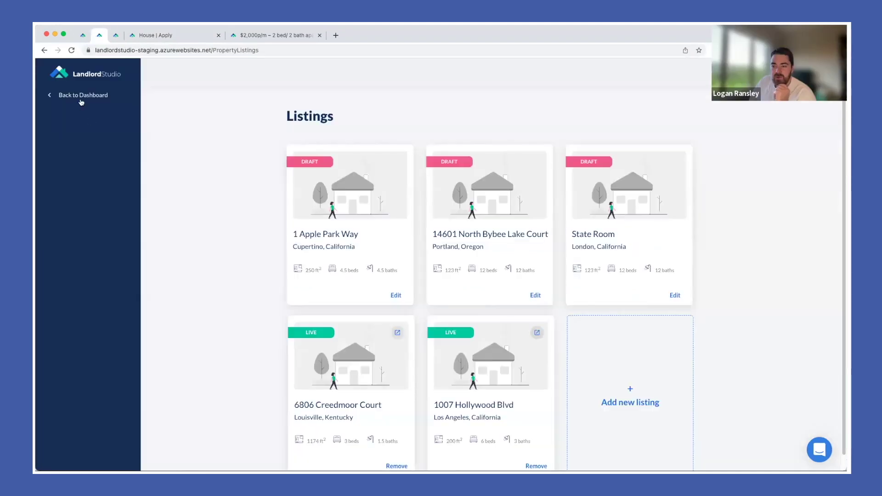
click(81, 101)
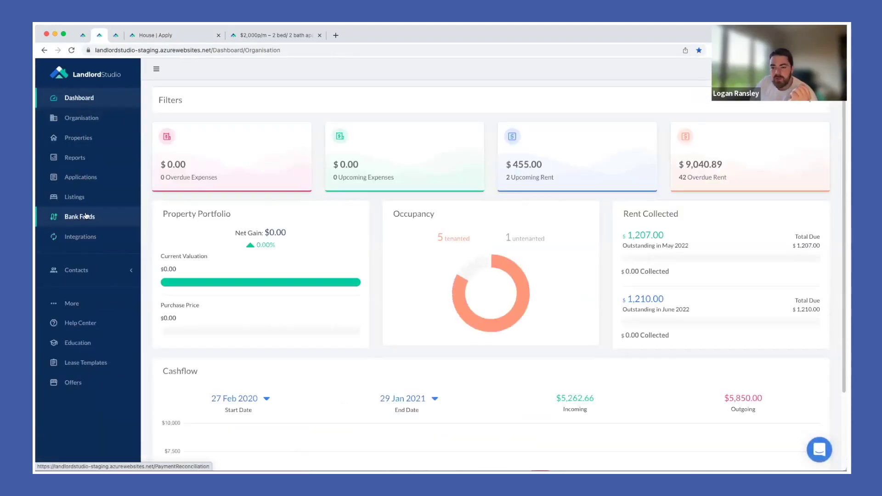
click(84, 203)
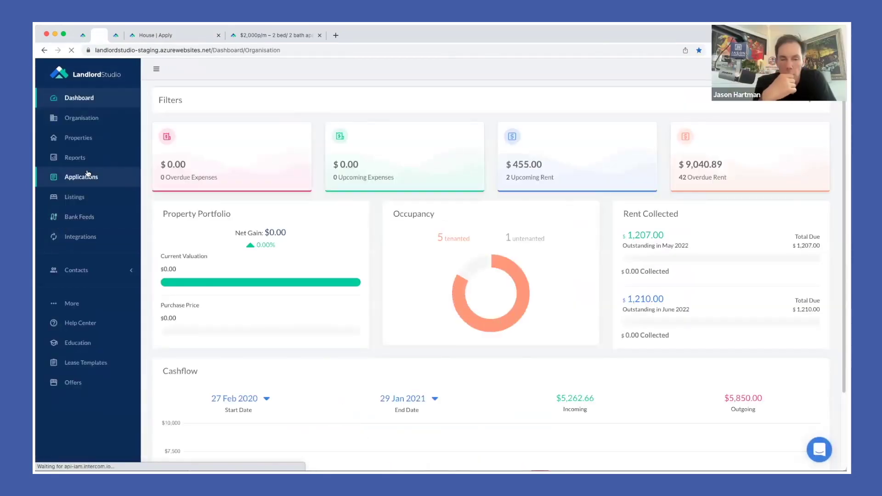
click(89, 175)
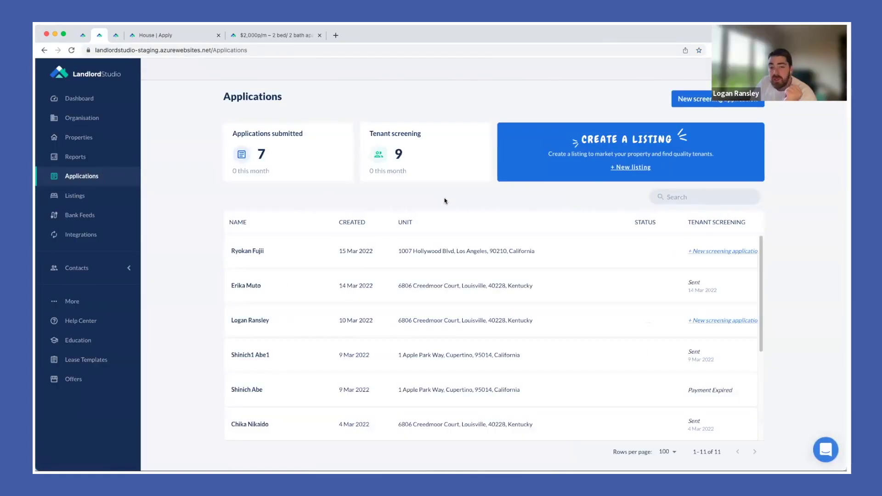
click(746, 103)
Look over the blank screening form with Renter as payer, then cancel it unsubmitted.
scroll(423, 174, down, 5)
scroll(416, 252, down, 1)
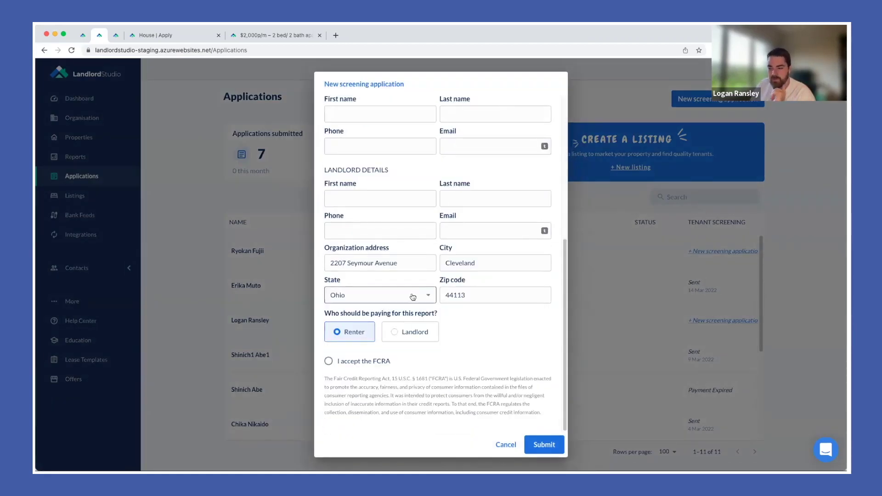
scroll(408, 297, up, 2)
scroll(414, 291, up, 5)
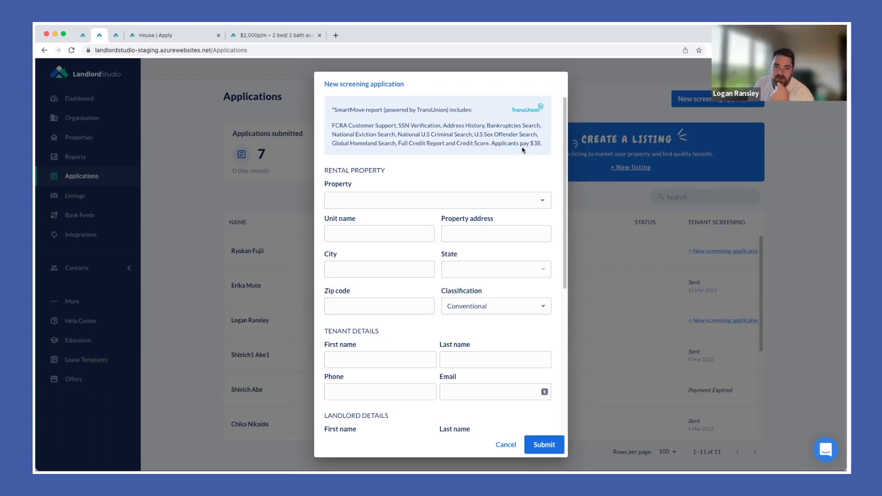
scroll(518, 154, down, 5)
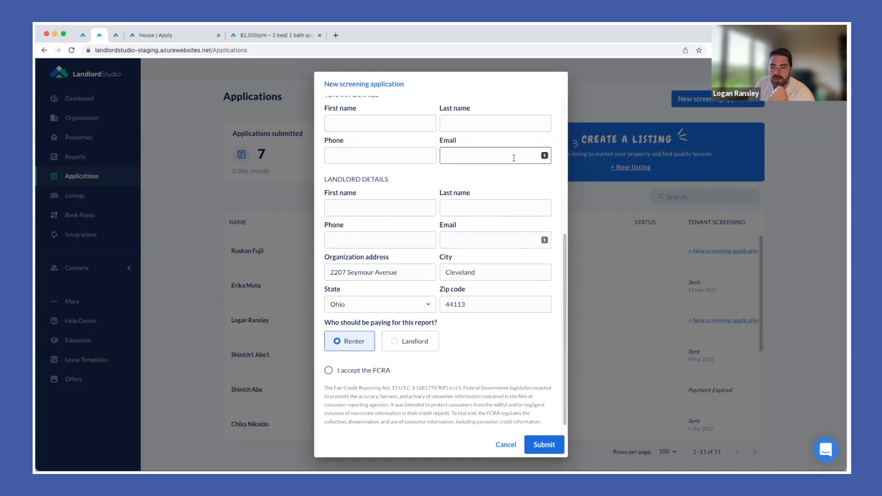
click(504, 444)
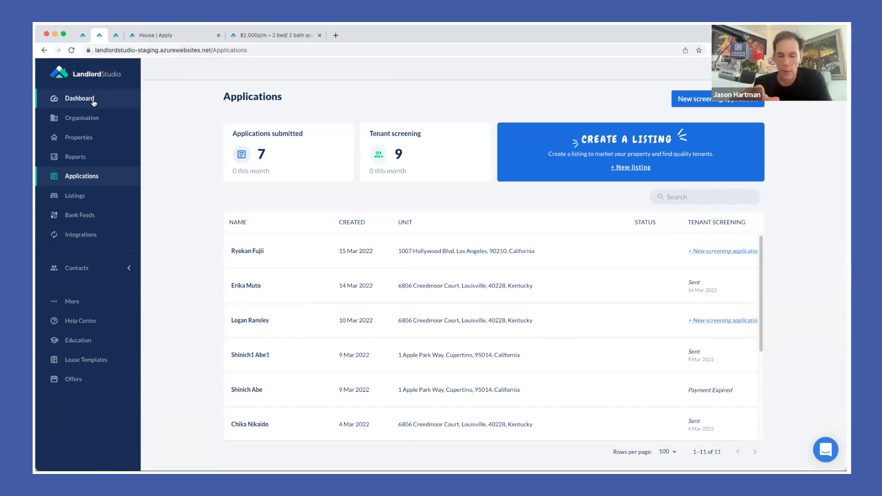
Switch to the other account and return to its dashboard: 3 tenanted units, $55,500.00 overdue rent.
click(91, 135)
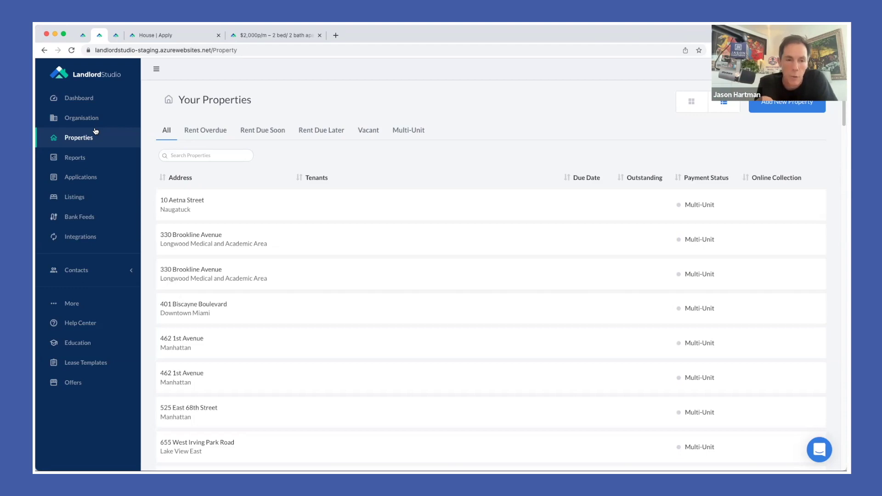
click(88, 36)
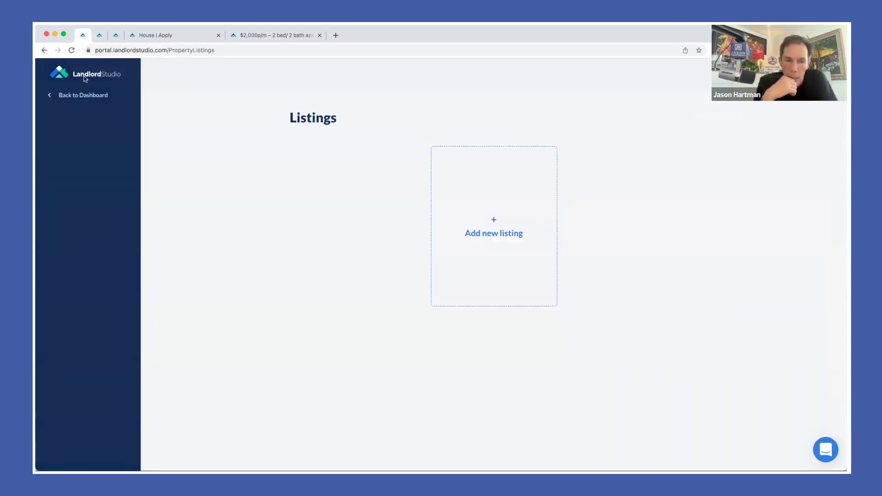
click(65, 96)
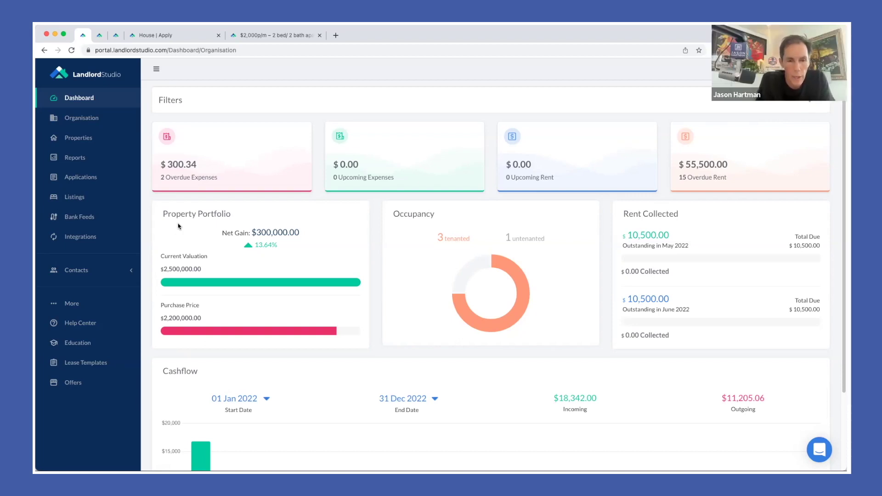
Open Property A — Unit #1 from Properties and review its Lease Documents tab.
click(94, 138)
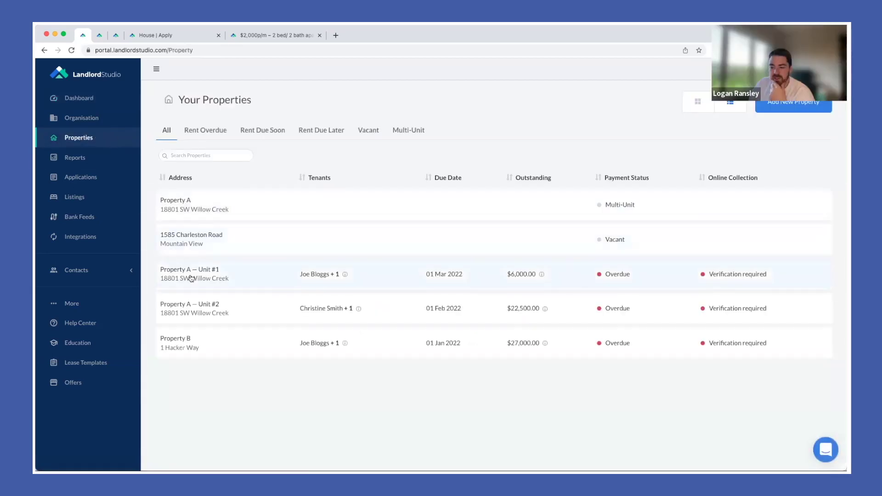
click(192, 278)
scroll(397, 240, down, 15)
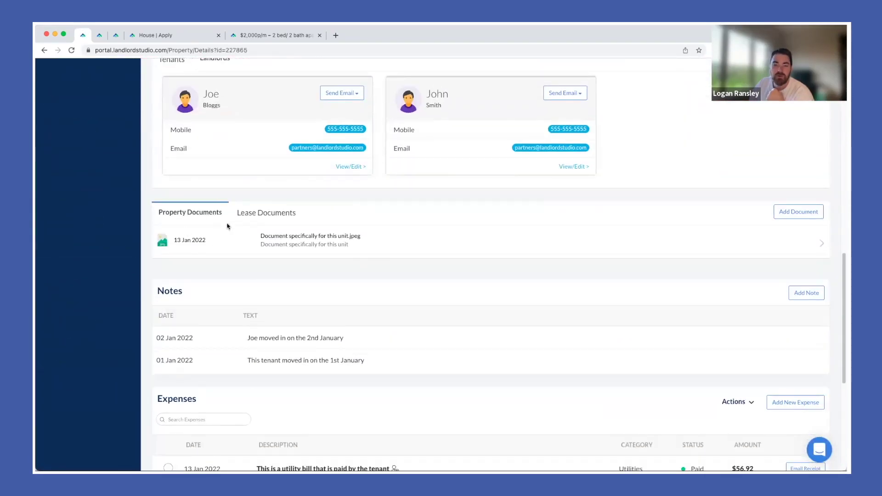
click(253, 213)
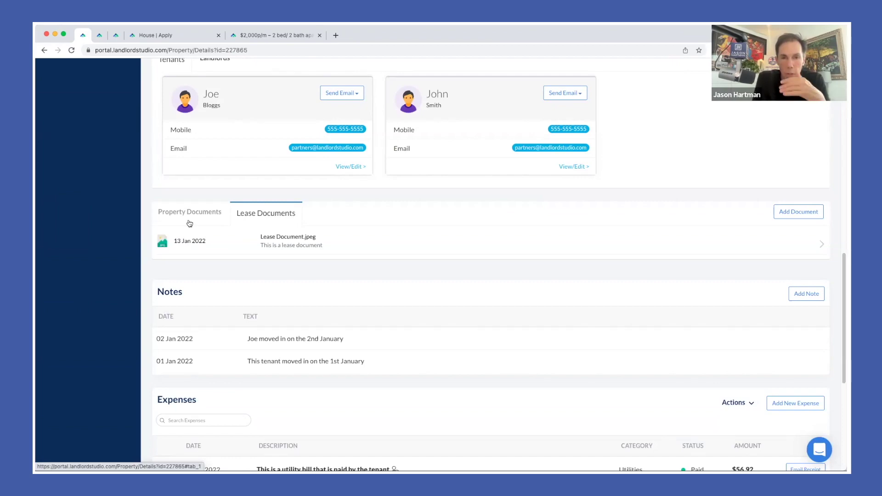
scroll(183, 222, up, 20)
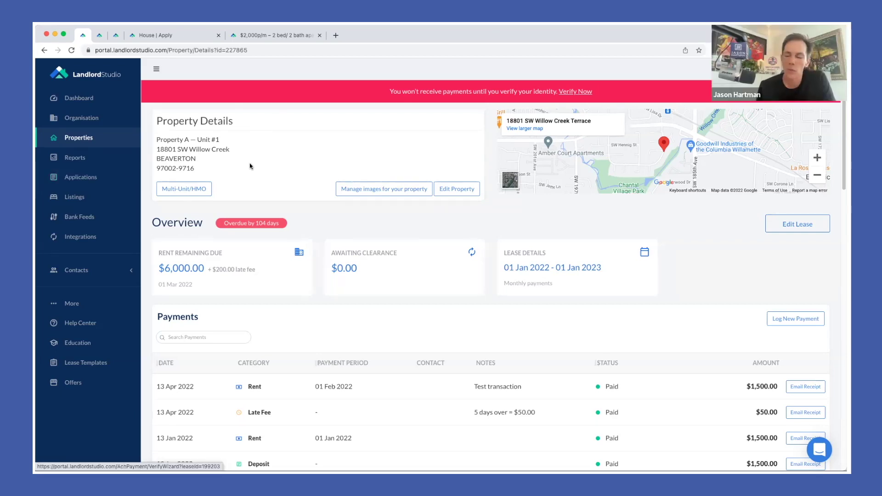
Open the Accounting Integration page listing Xero and QuickBooks Online (coming soon).
scroll(250, 165, down, 1)
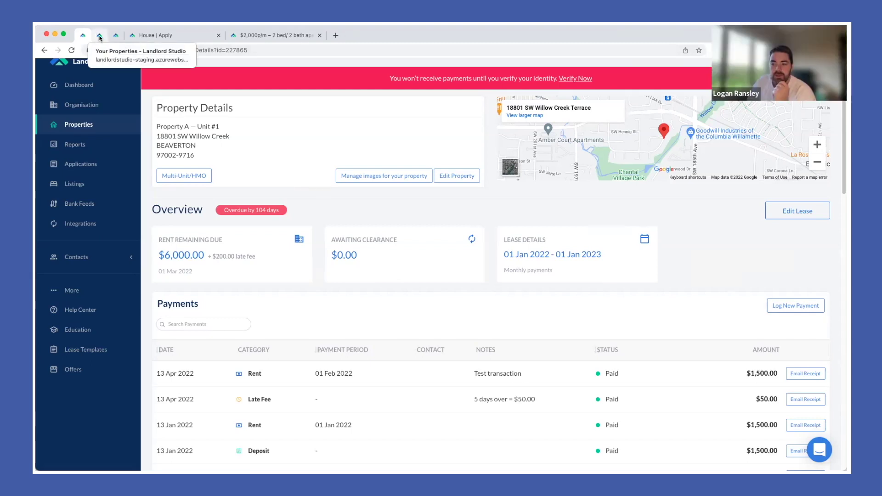
click(79, 224)
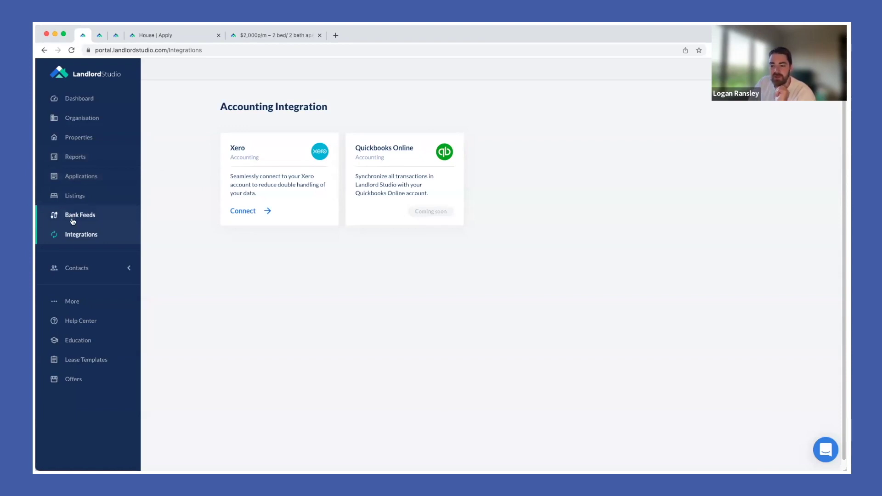
Open the Bank Feeds page offering a bank connection for automatic transaction reconciliation.
click(71, 217)
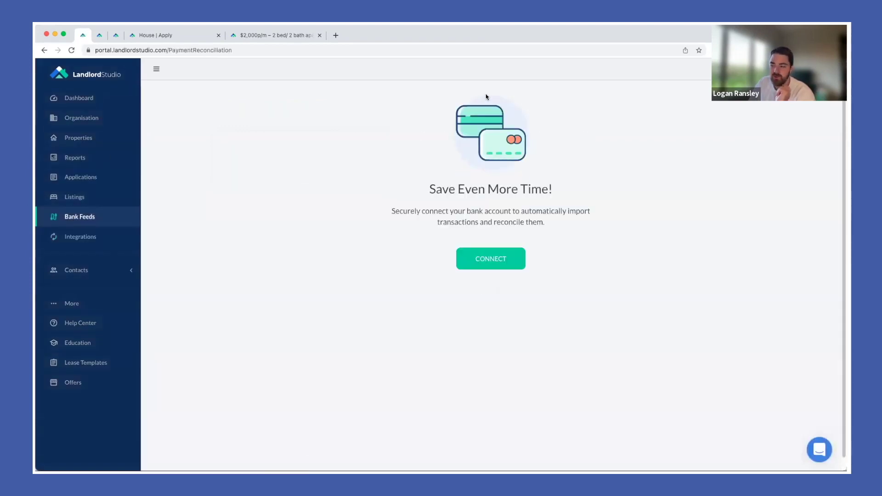
In the staging account, open Bank Feeds and view the linked bank account's transactions.
click(101, 35)
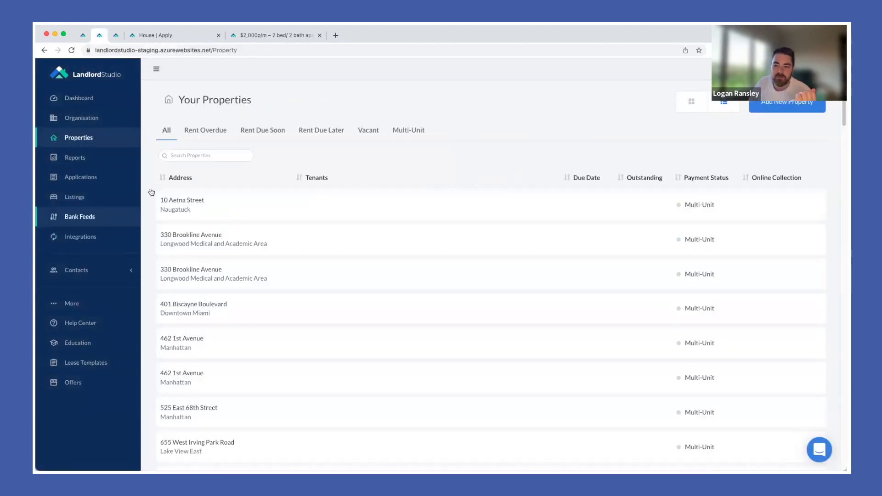
click(126, 189)
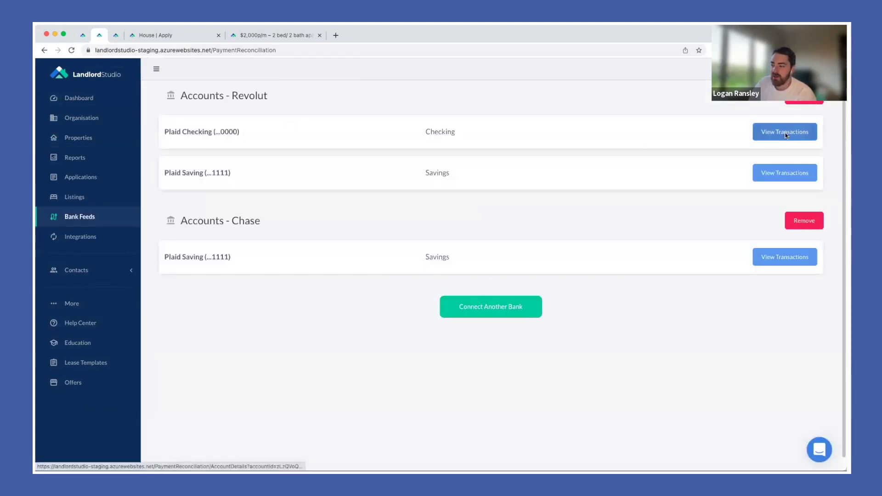
click(786, 134)
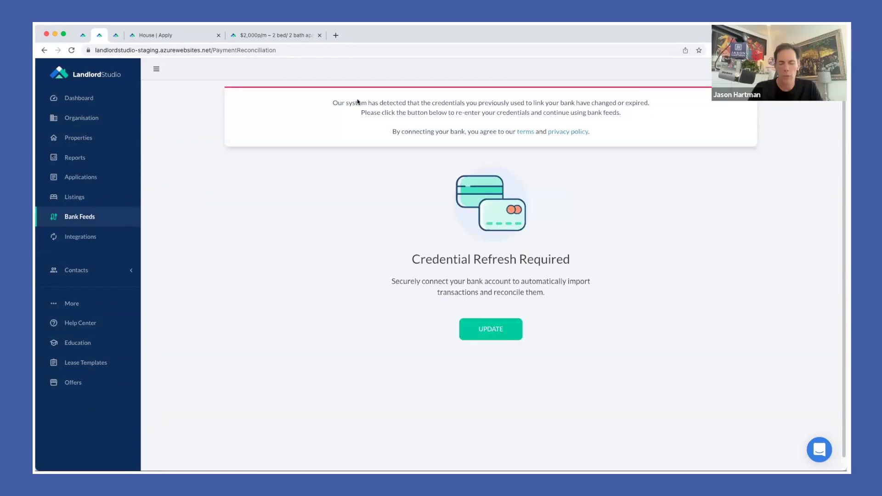
Start updating the expired bank credentials through Plaid, then abandon it and reload Bank Feeds.
click(482, 330)
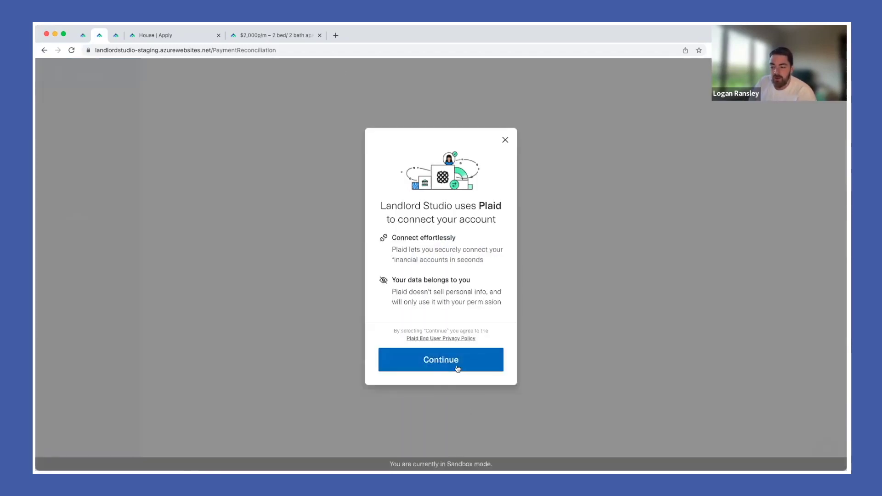
click(457, 367)
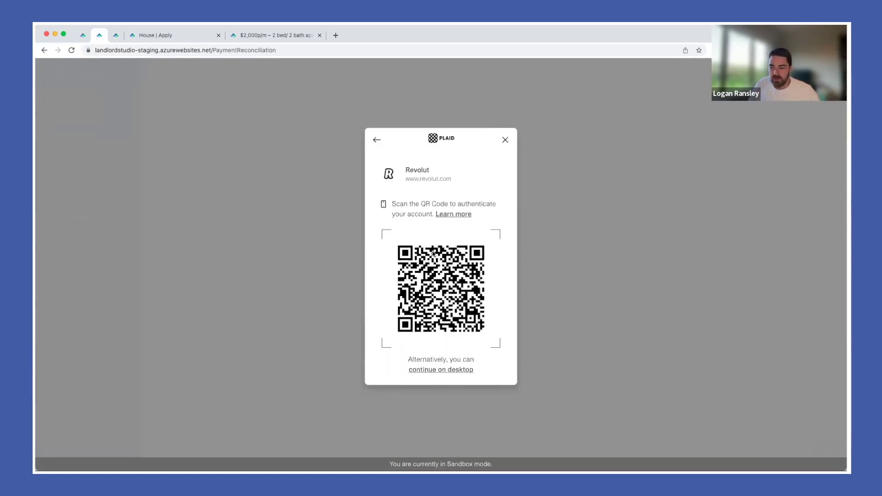
click(375, 141)
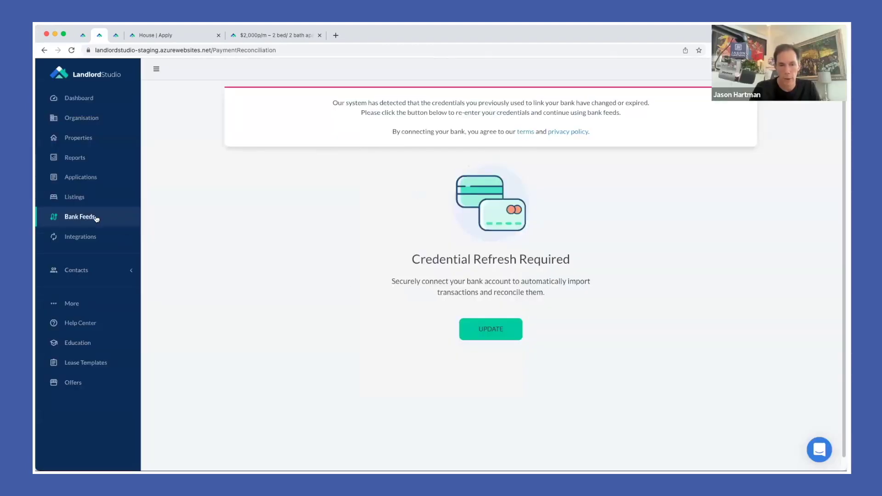
click(87, 214)
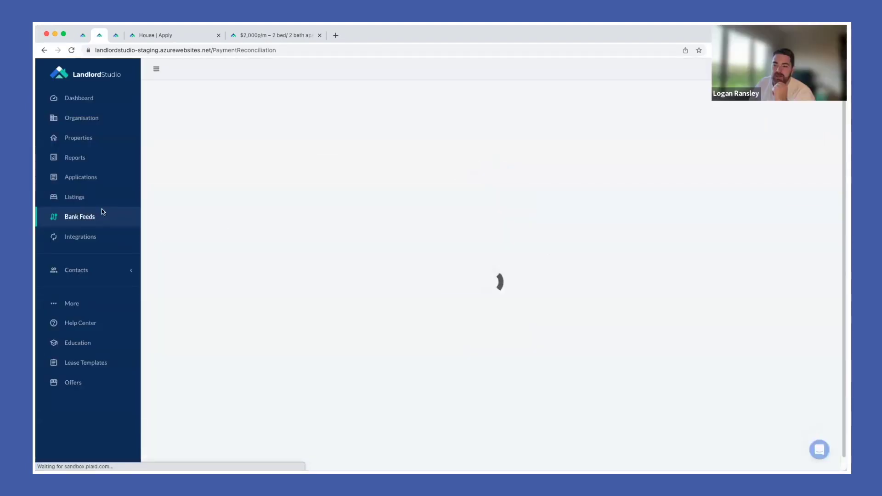
View the Chase Plaid Saving account's five unreconciled transactions, including $25.00 card payments and $4.22 interest.
click(792, 262)
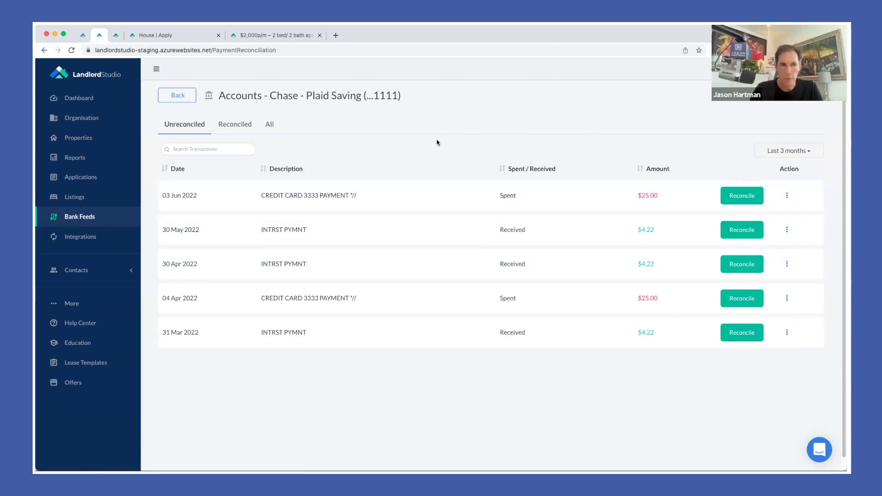
click(85, 102)
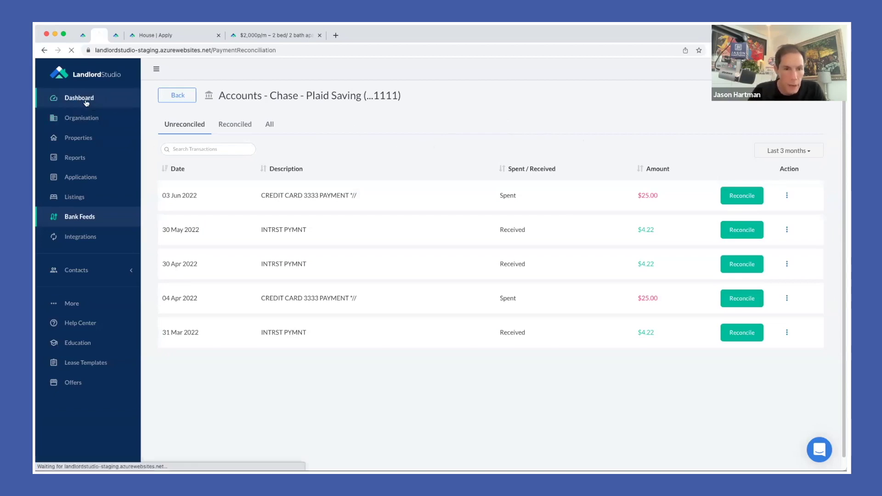